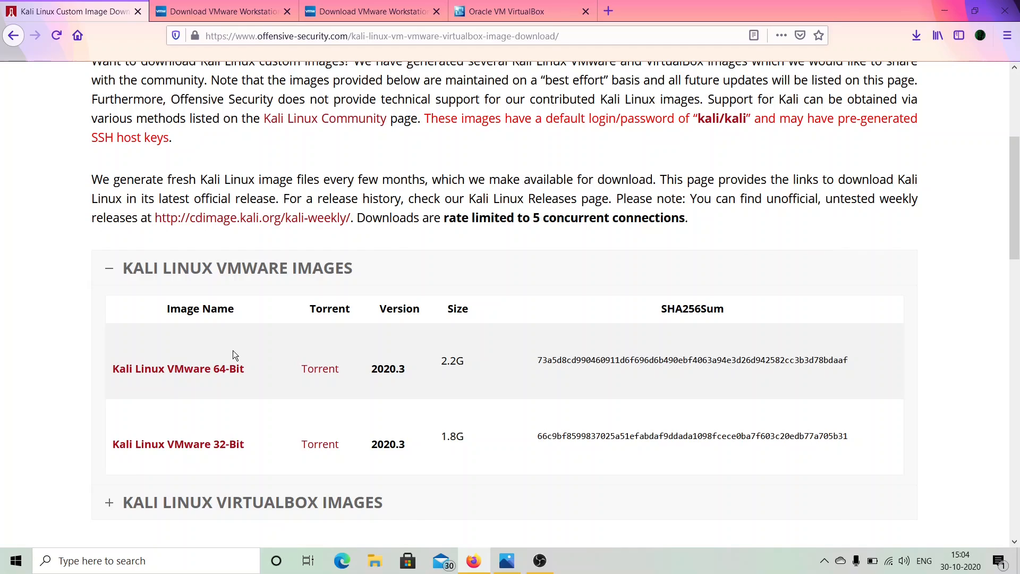
- Download the VirtualBox 6.1.16 package for Windows hosts from virtualbox.org and save VirtualBox-6.1.16-140961-Win.exe in Downloads
key("ctrl+shift+Tab")
left_click(53, 233)
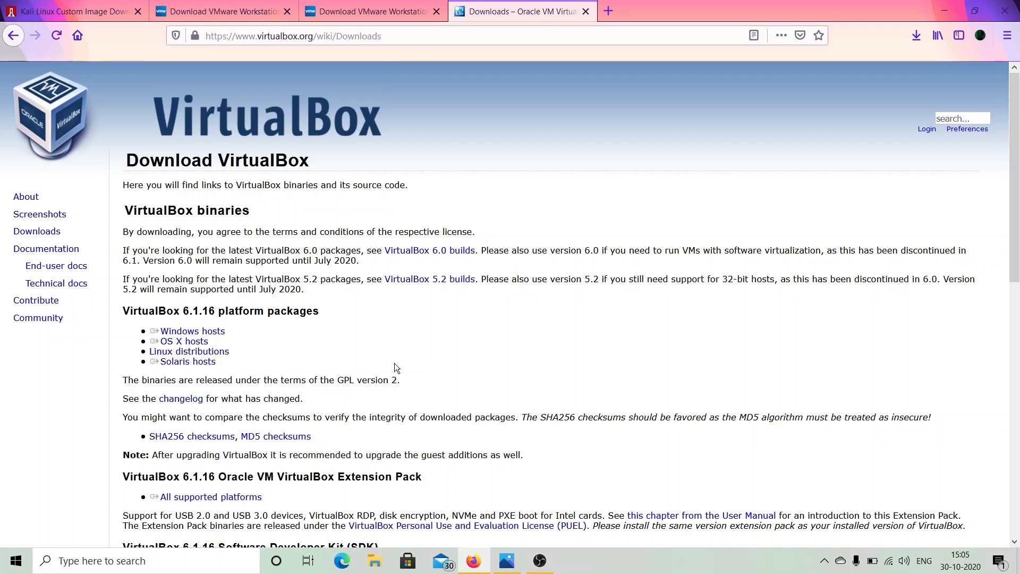
left_click(192, 332)
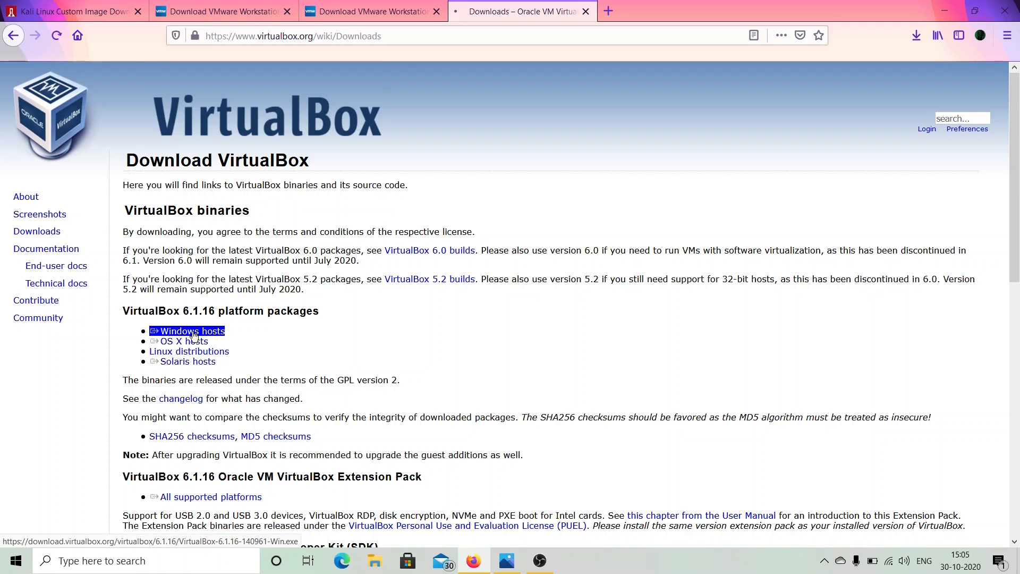
left_click(505, 277)
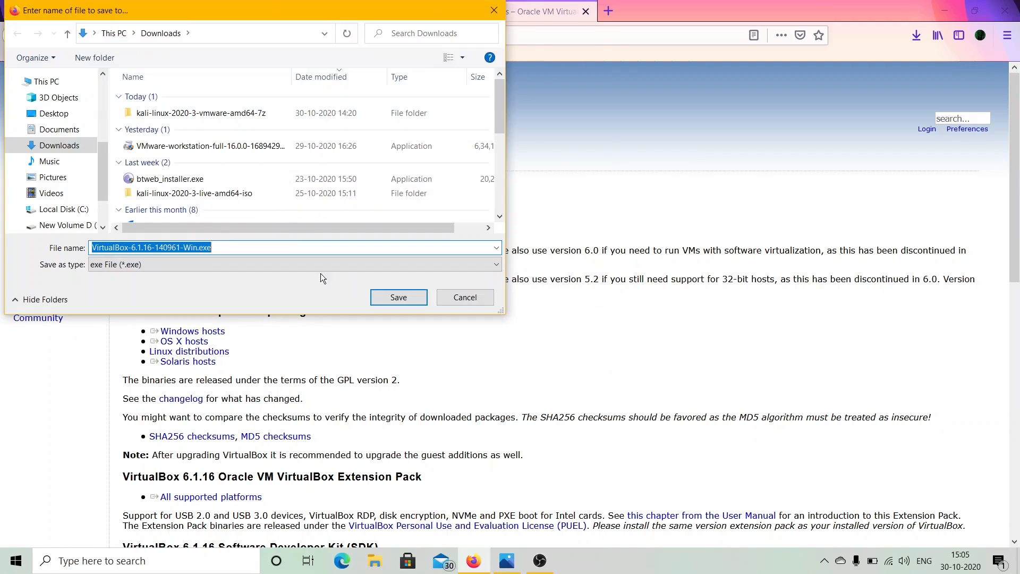
left_click(384, 302)
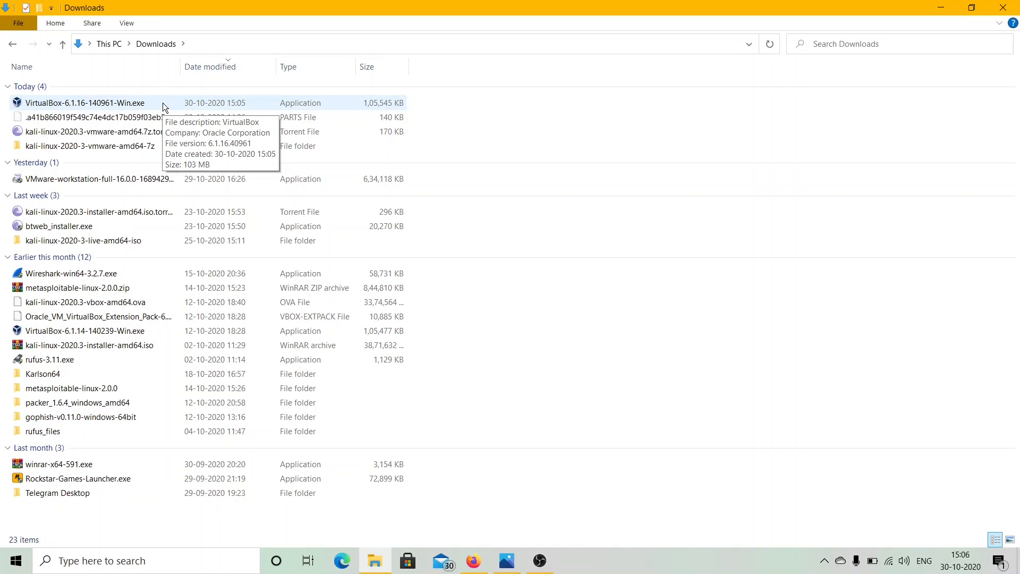
- Install VirtualBox 6.1.16 from the downloaded installer with default features, location and shortcuts, starting VirtualBox after installation
double_click(163, 103)
left_click(576, 386)
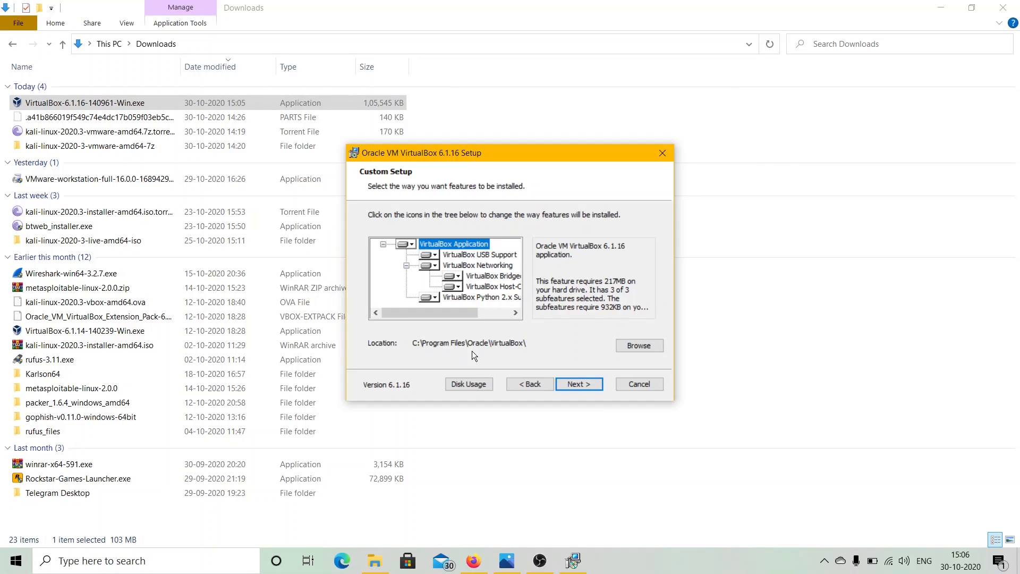
left_click(579, 384)
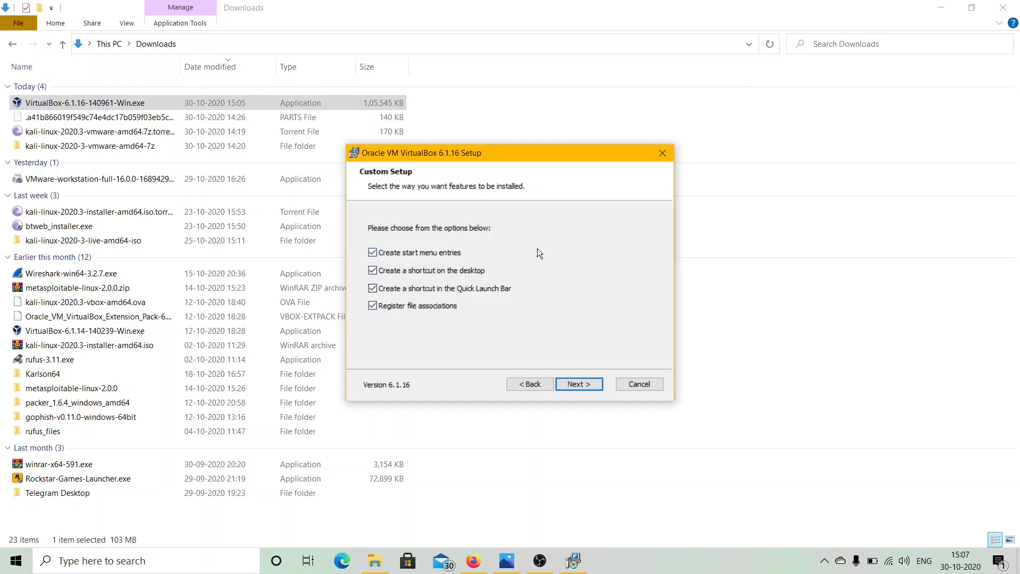
left_click(580, 384)
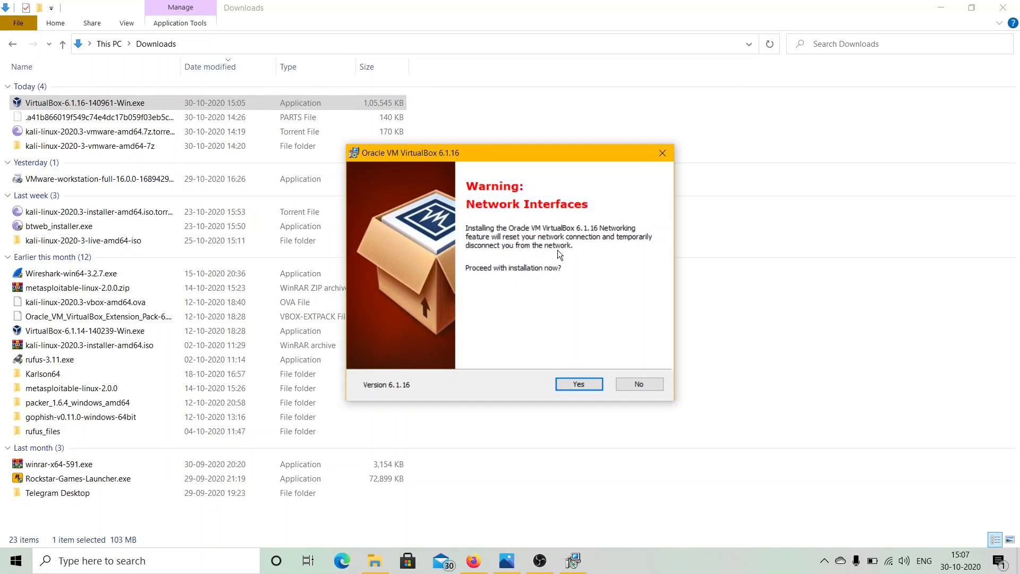
left_click(580, 383)
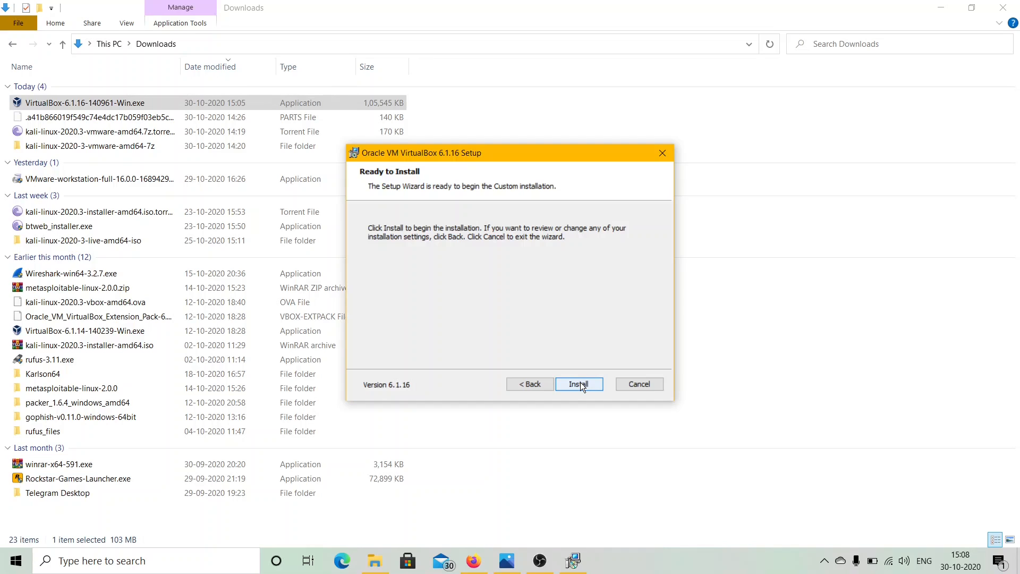
left_click(581, 383)
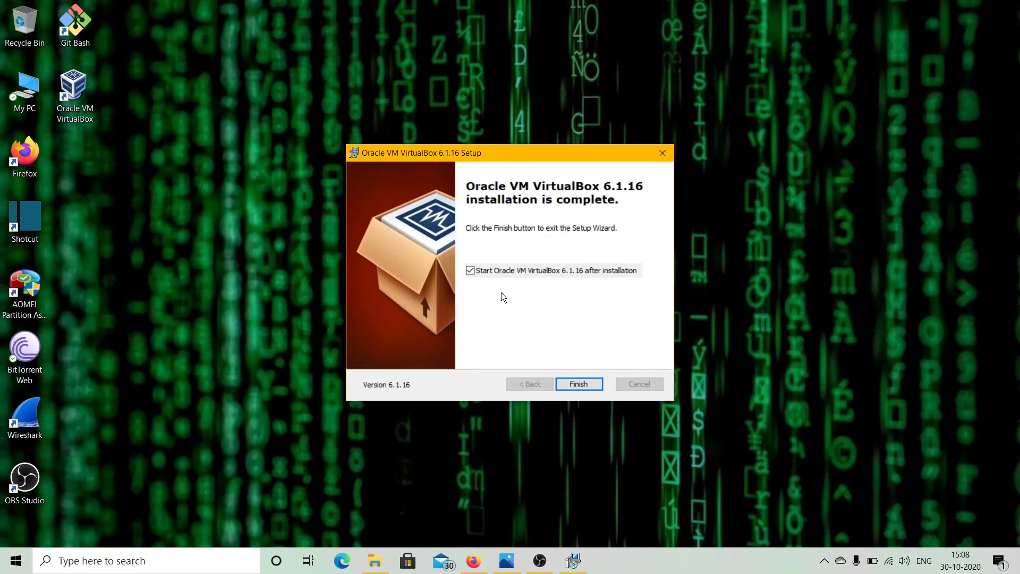
left_click(579, 385)
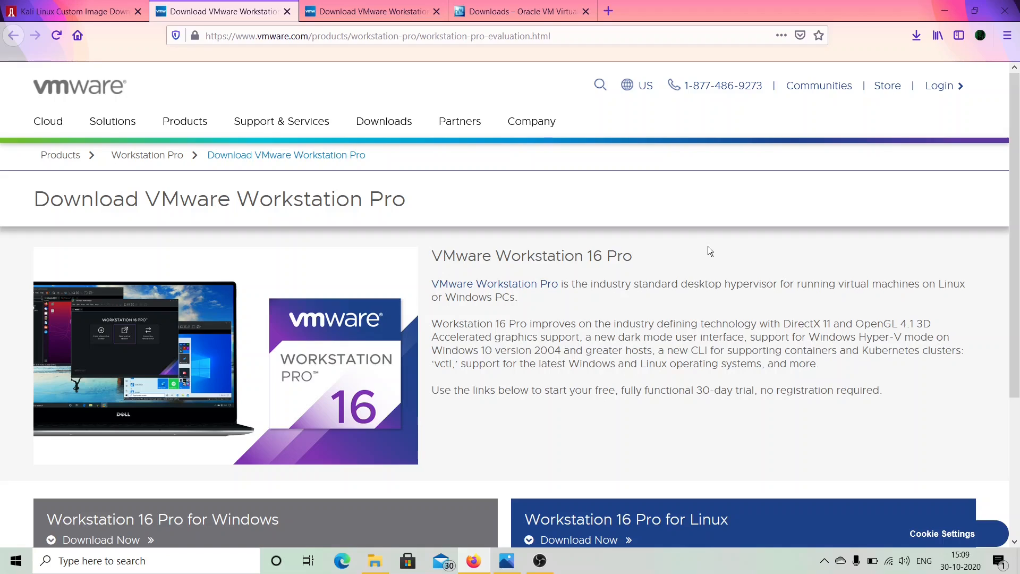
- Download the Workstation 16 Pro for Windows installer from VMware's site and save VMware-workstation-full-16.0.0-16894299.exe in Downloads
scroll(708, 247, "down", 3)
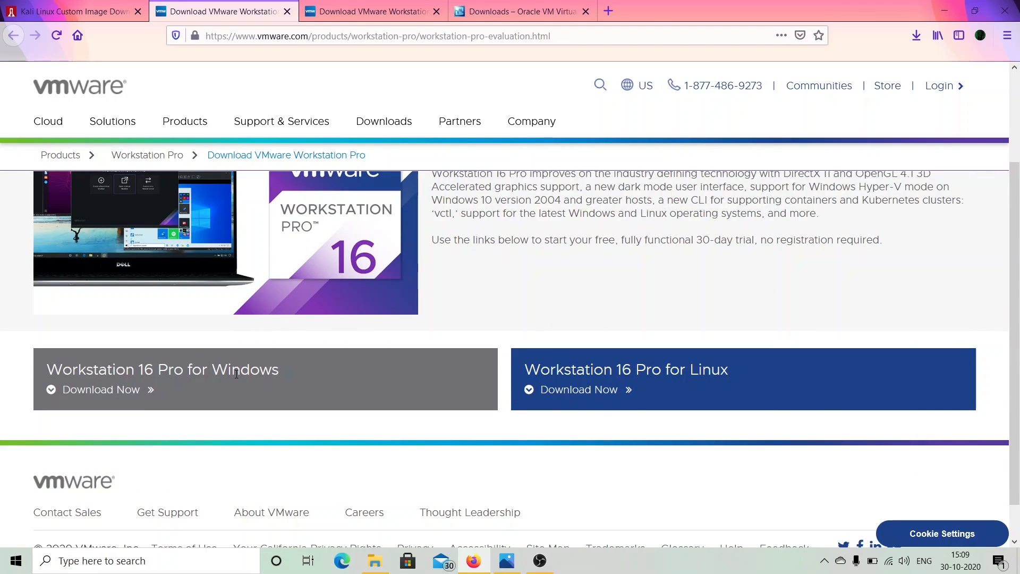
left_click(105, 393)
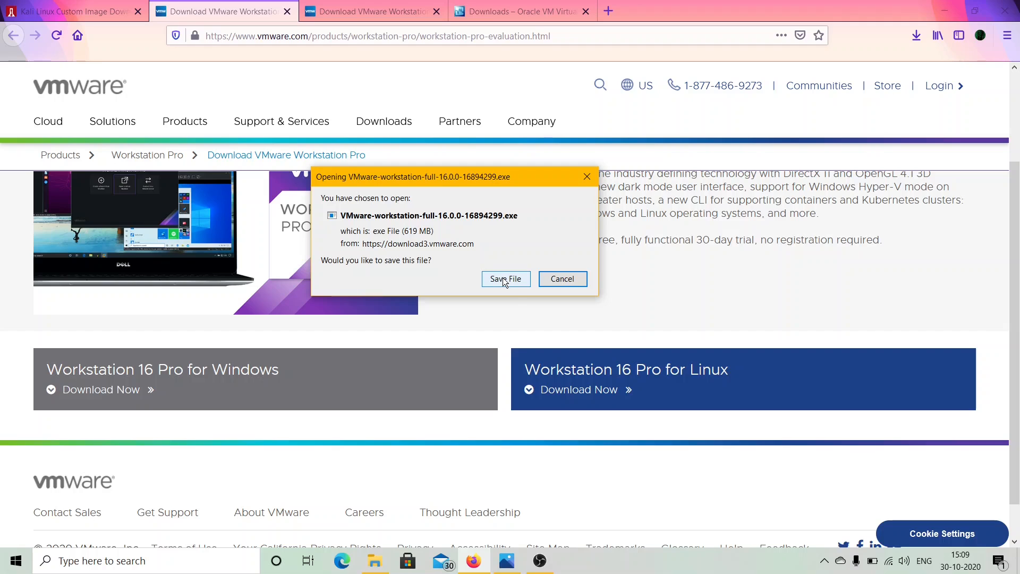
left_click(503, 277)
left_click(400, 298)
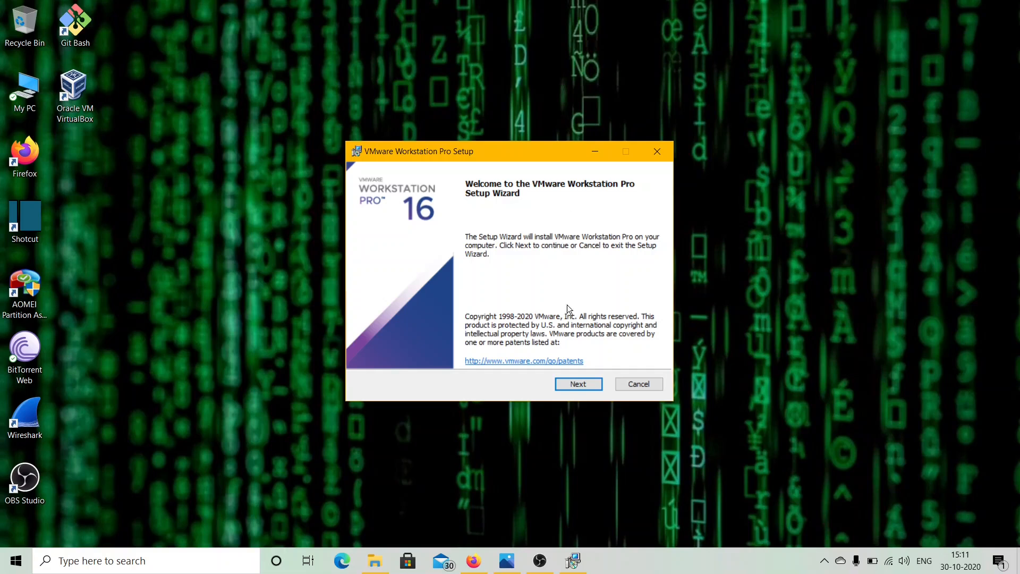
- Install VMware Workstation Pro, accepting the license agreement and the default location, user experience settings and shortcuts, without entering a license key
left_click(579, 384)
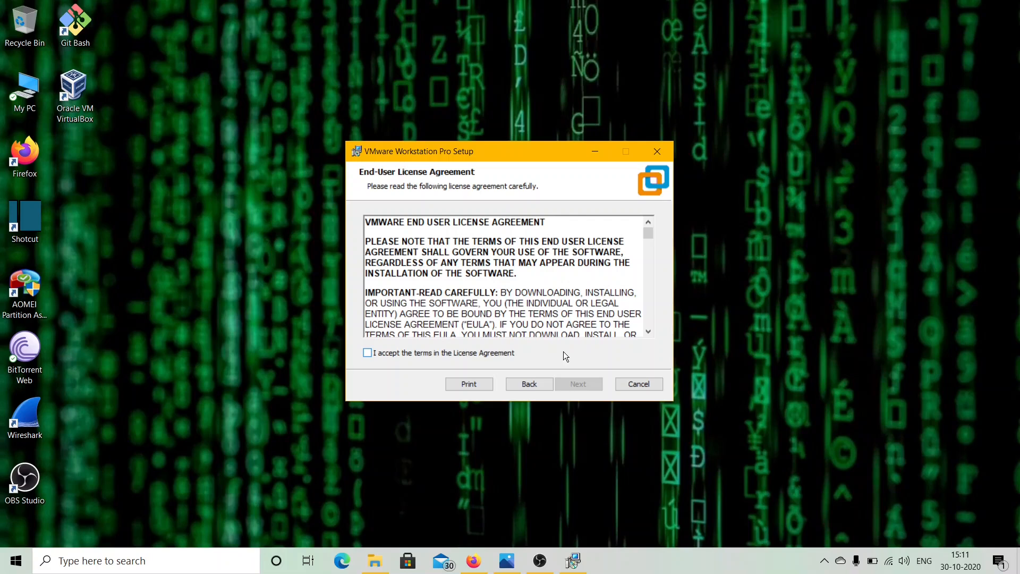
left_click(367, 352)
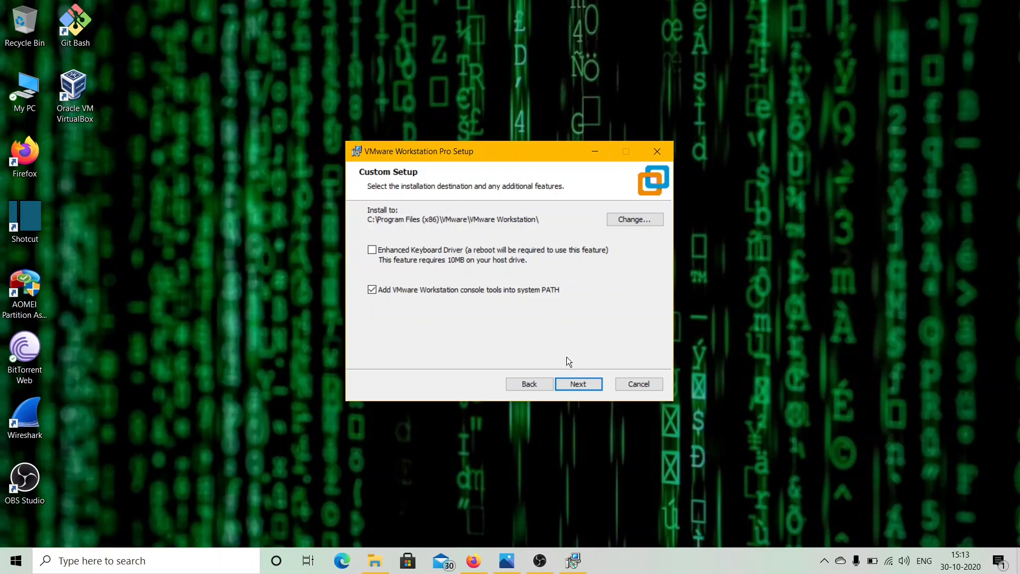
left_click(578, 386)
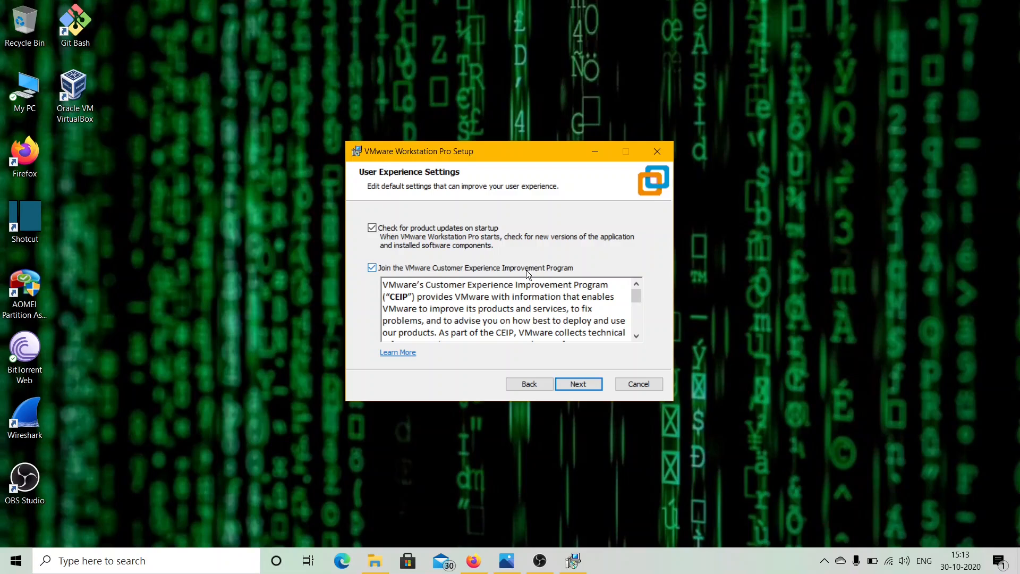
left_click(582, 383)
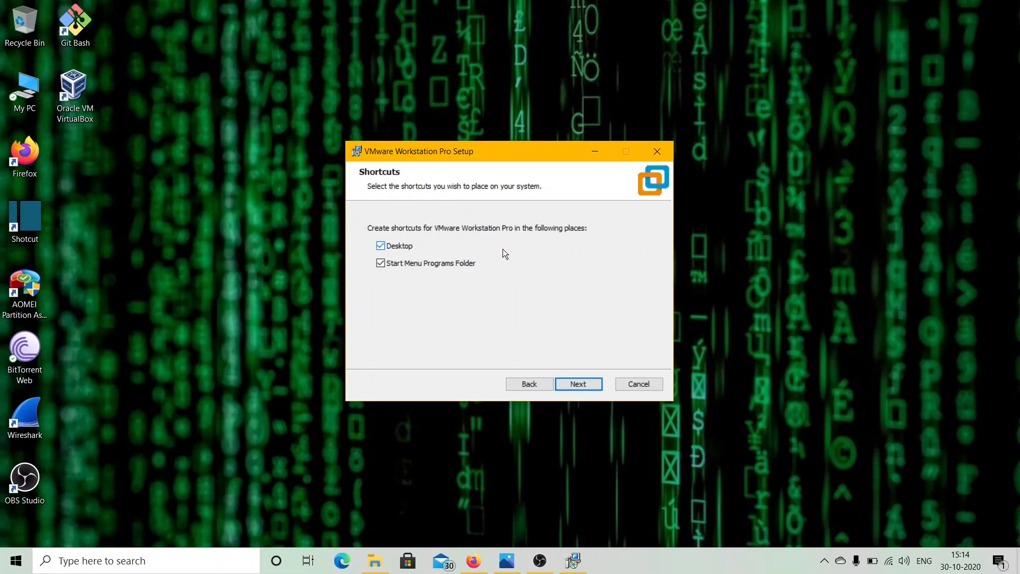
left_click(583, 383)
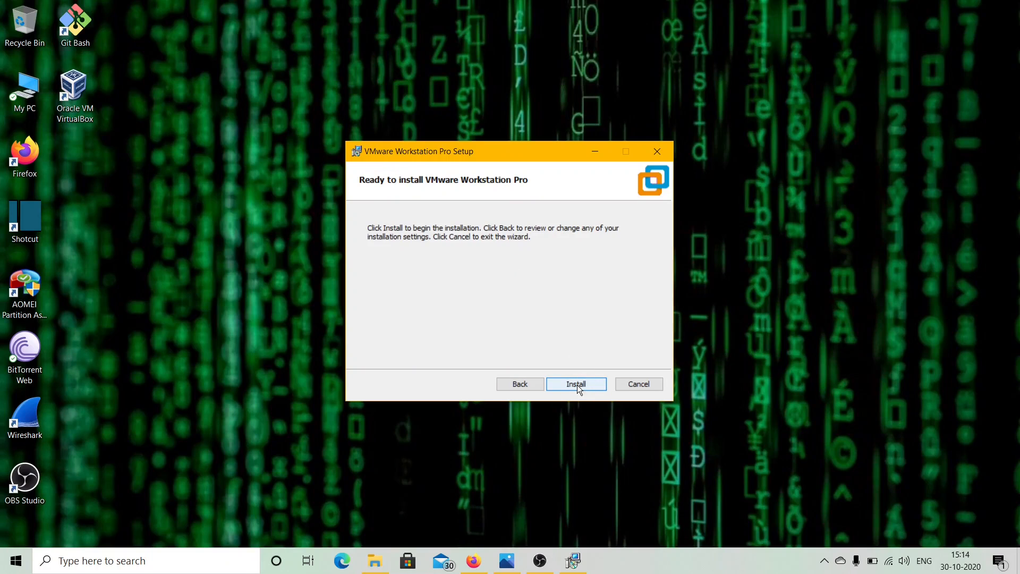
left_click(577, 385)
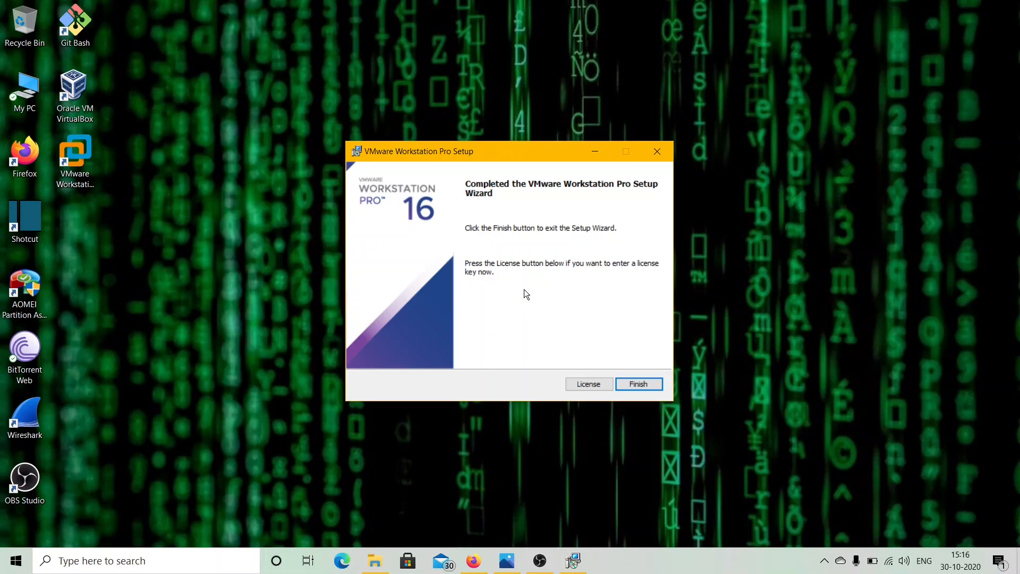
left_click(637, 384)
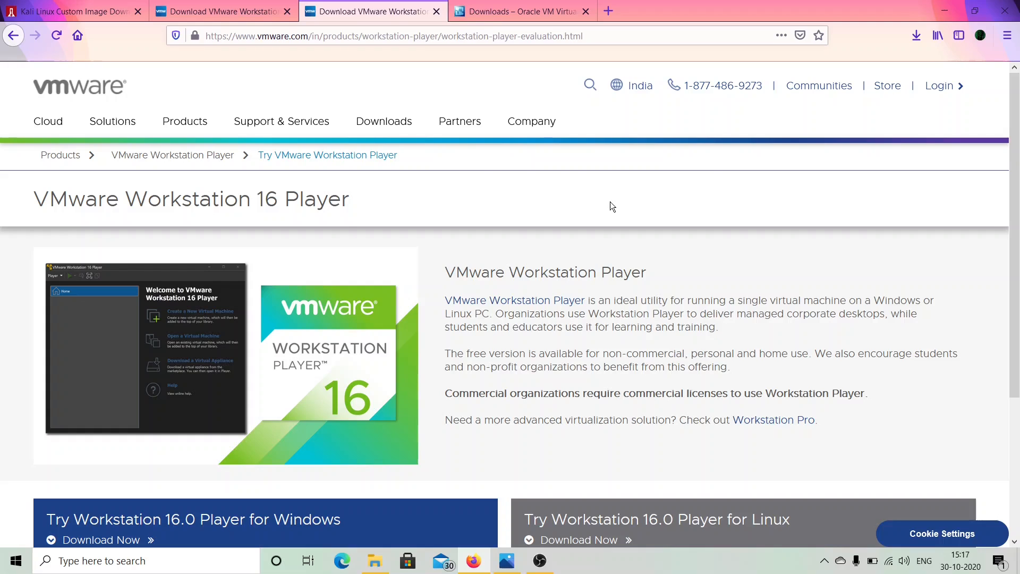
scroll(347, 335, "down", 3)
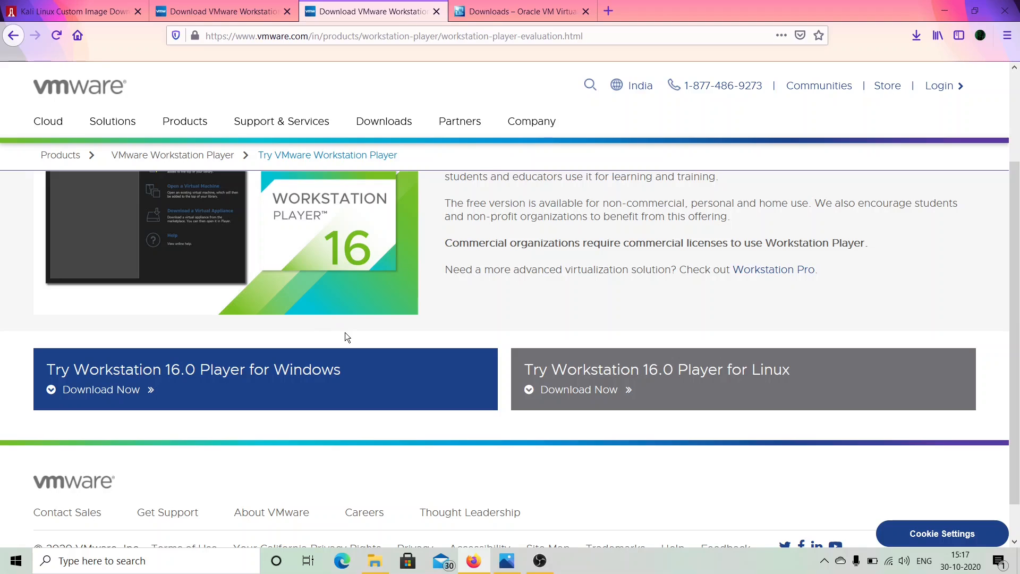
scroll(346, 338, "up", 3)
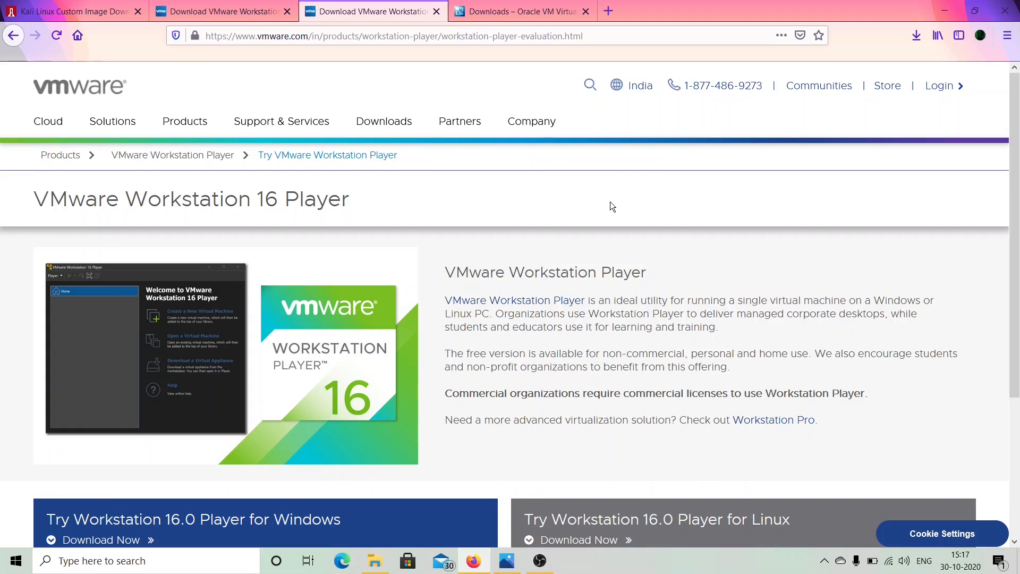
- Launch VirtualBox and inspect the Extensions preferences and the file chooser for adding an extension package, leaving without adding one
key("super+d")
double_click(80, 91)
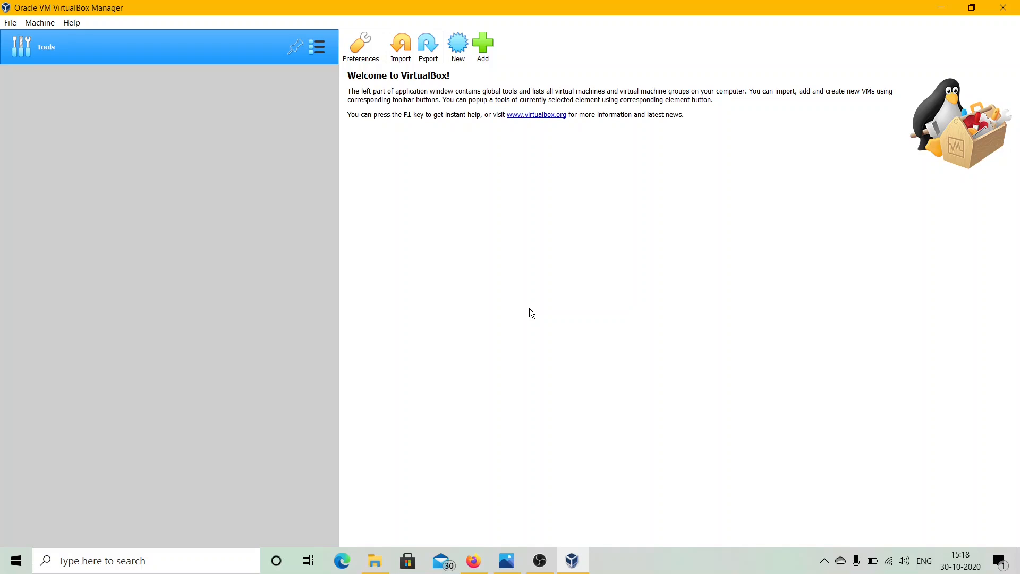
left_click(361, 47)
left_click(411, 302)
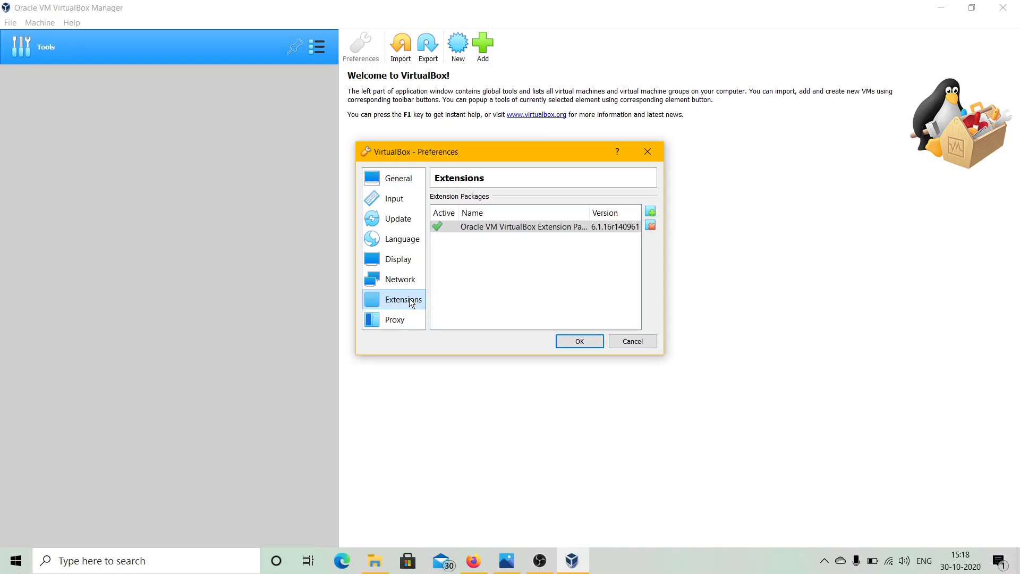
left_click(651, 212)
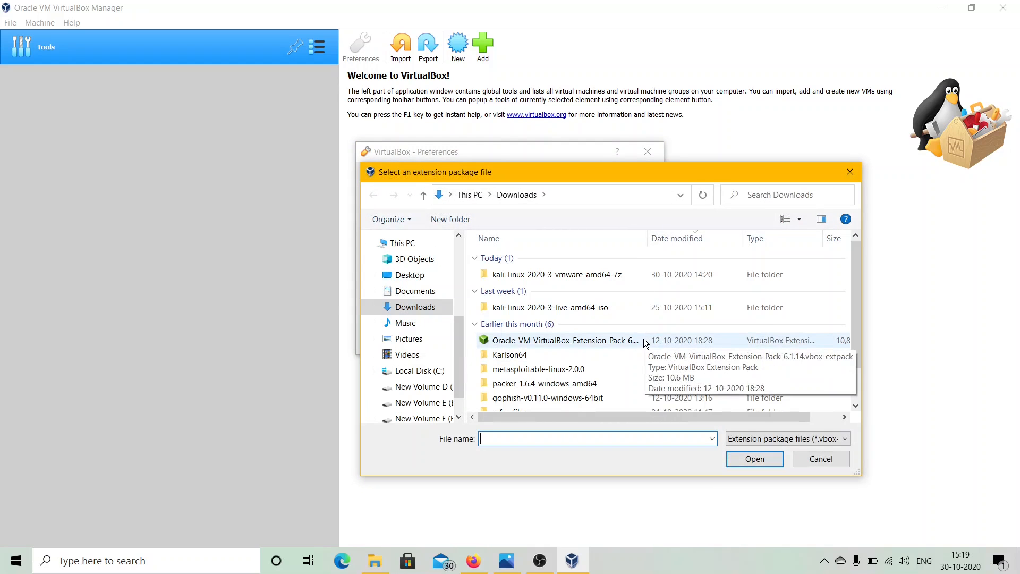
left_click(820, 460)
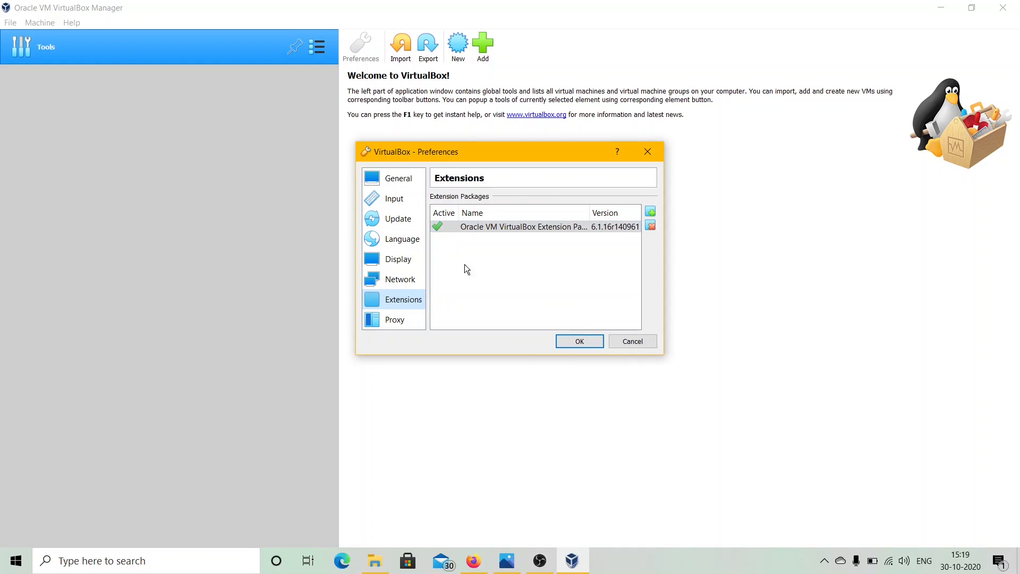
- Open kali-linux-2020.3-vbox-amd64.ova from the Downloads folder with VirtualBox Manager
key("alt+Tab")
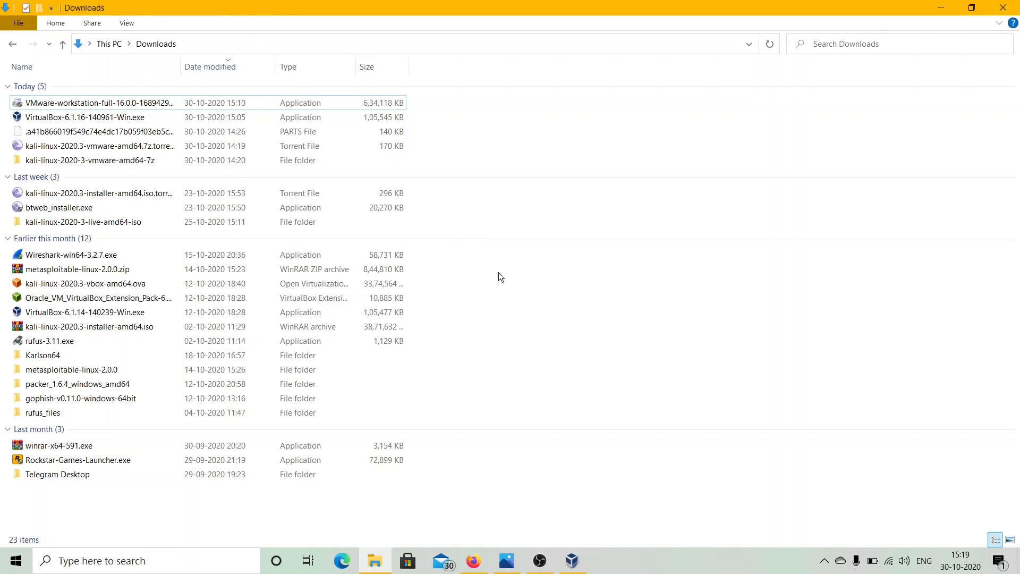
mouse_move(158, 283)
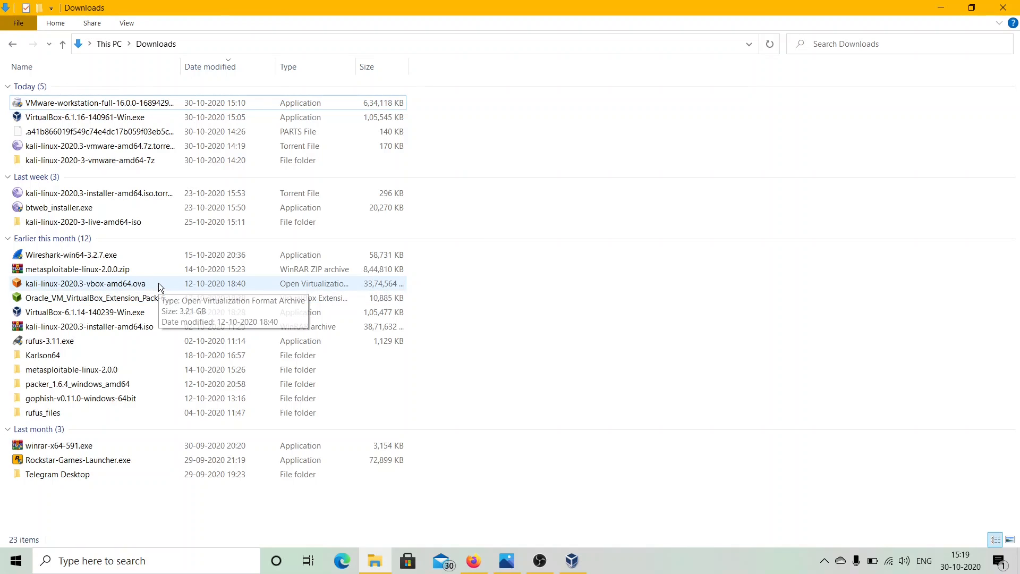
right_click(158, 282)
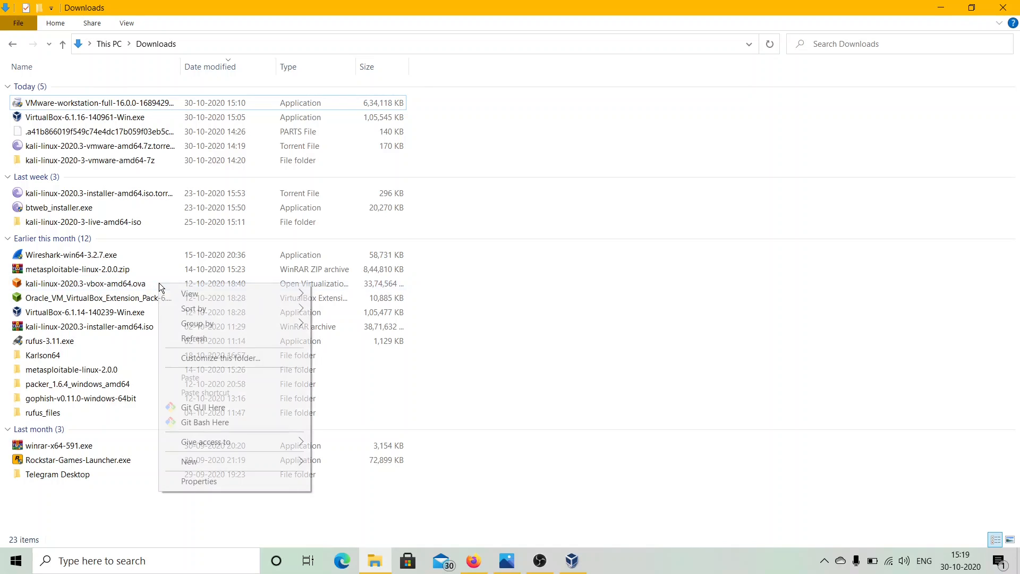
mouse_move(216, 319)
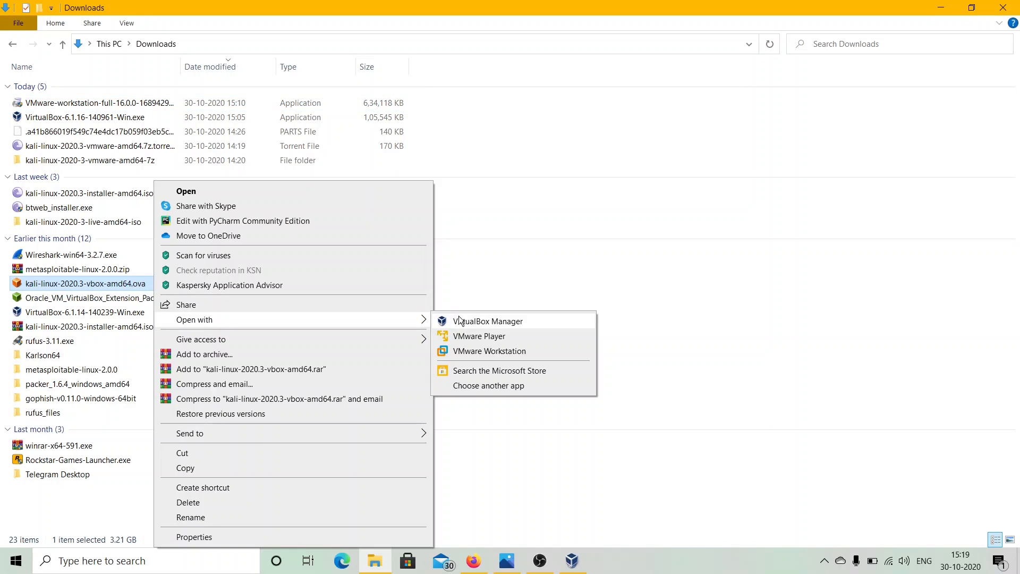
left_click(501, 320)
- Review the Kali Linux appliance settings, import the appliance with the defaults and agree to its software license
scroll(456, 290, "down", 3)
scroll(460, 291, "up", 3)
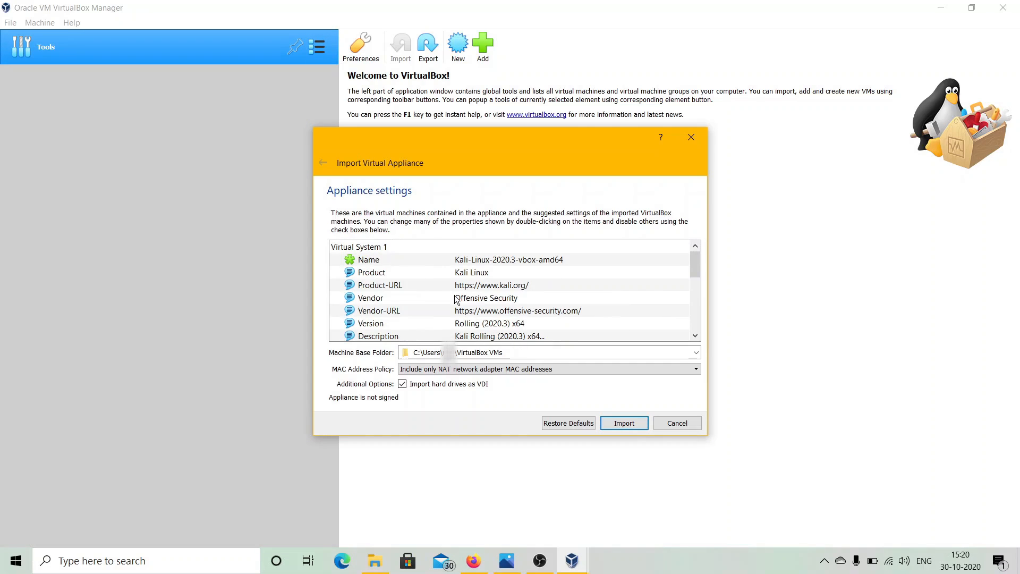
scroll(425, 310, "down", 3)
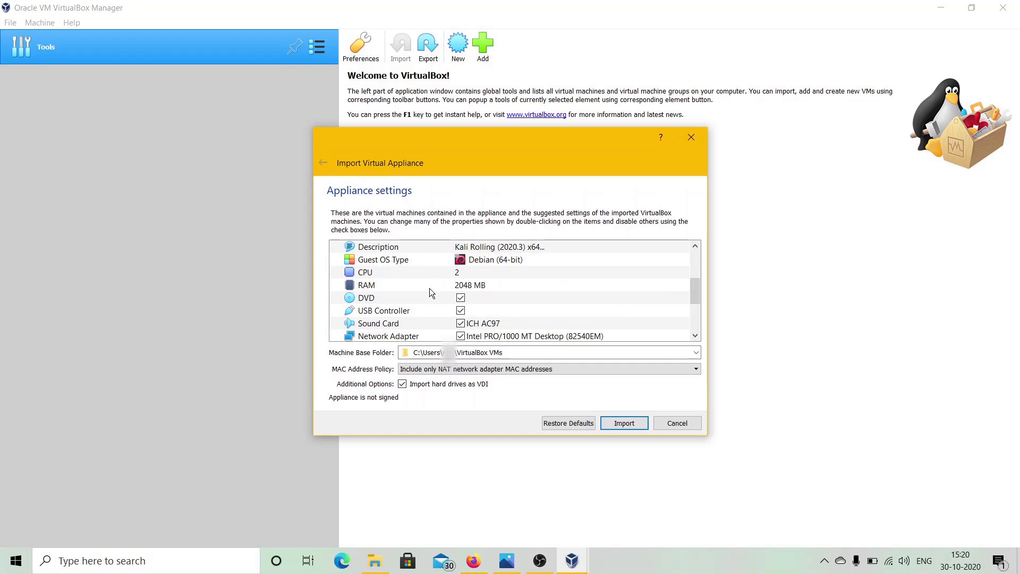
key("Return")
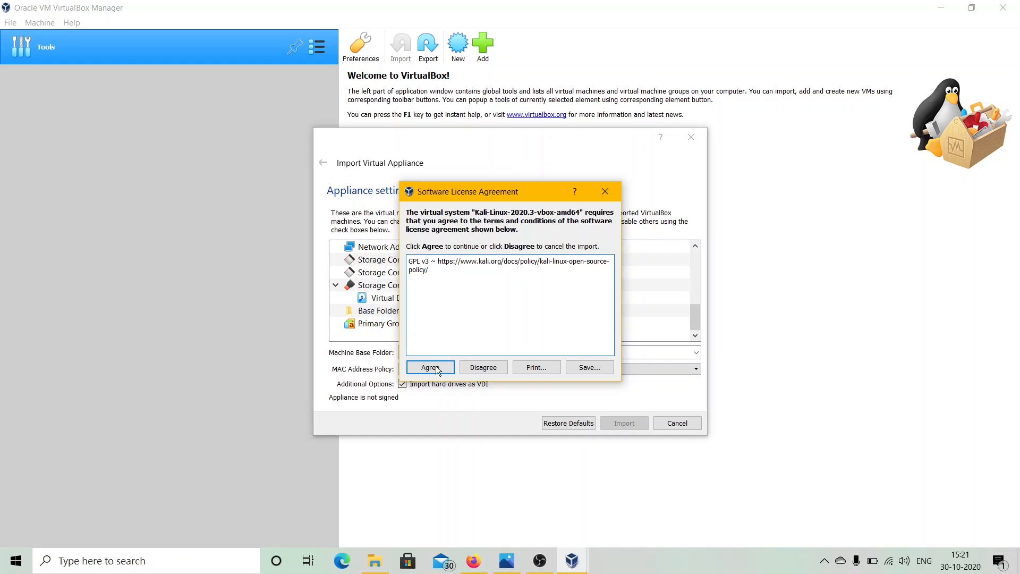
left_click(419, 367)
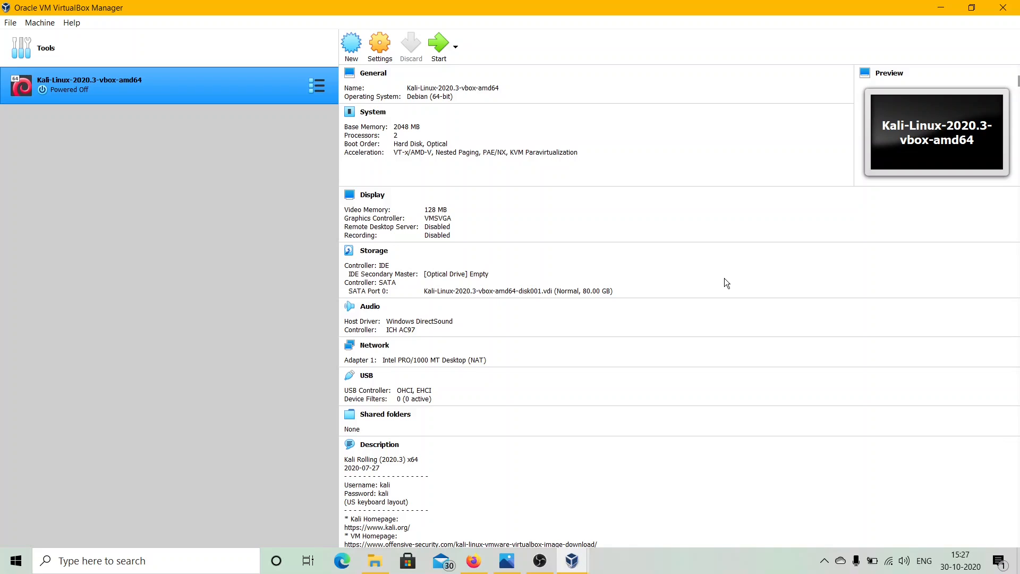
- Open the Kali virtual machine's settings in VirtualBox and rename the machine as Kali Linux
left_click(380, 49)
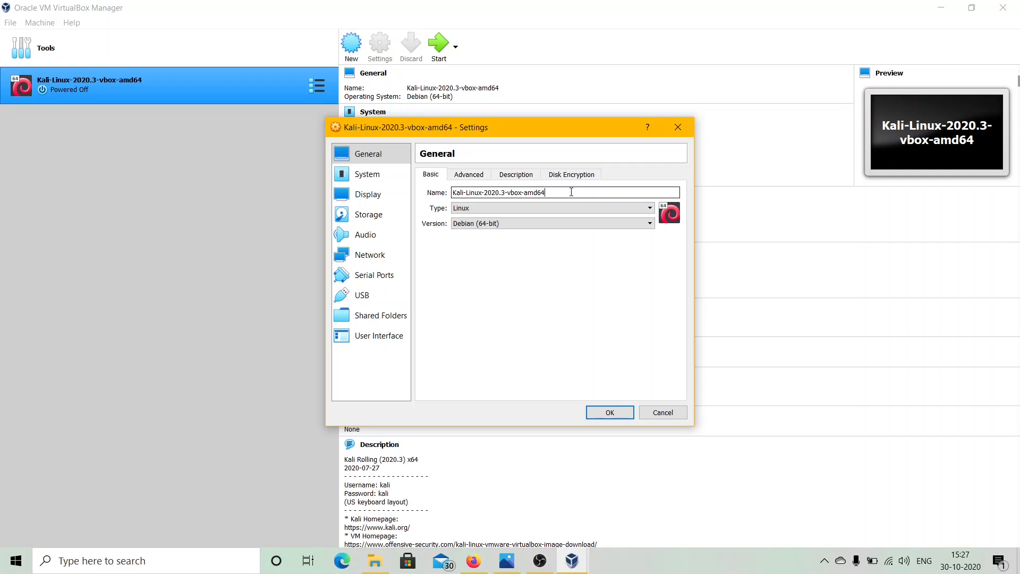
key("BackSpace")
key("BackSpace")
key("BackSpace")
key("BackSpace")
key("BackSpace")
key("BackSpace")
key("BackSpace")
key("BackSpace")
key("BackSpace")
key("BackSpace")
key("BackSpace")
key("BackSpace")
key("BackSpace")
key("BackSpace")
key("BackSpace")
key("BackSpace")
key("BackSpace")
key("BackSpace")
key("BackSpace")
key("BackSpace")
type("Kali Linux")
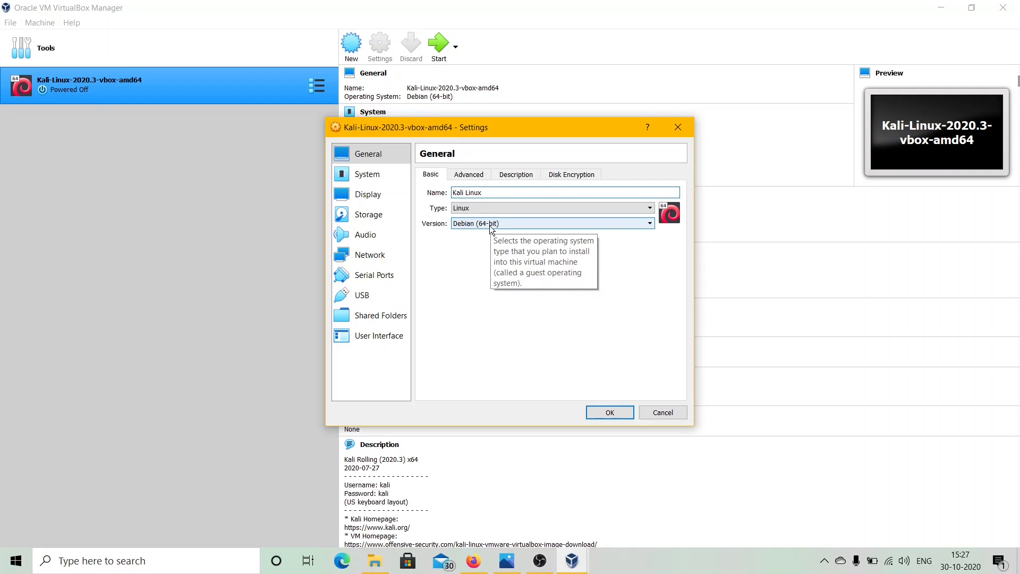
- Review the virtual machine's motherboard, processor, display and audio settings
left_click(367, 175)
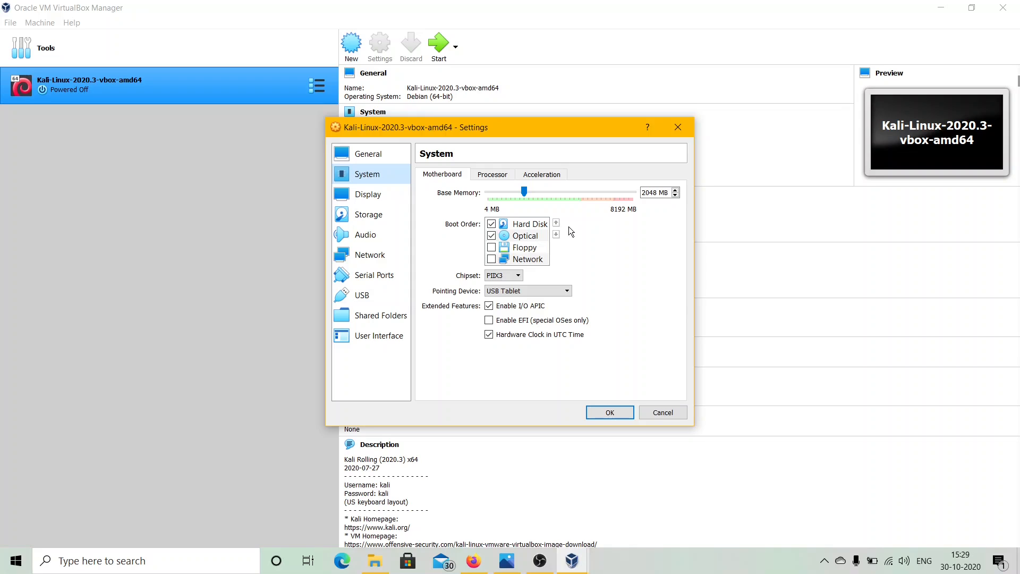
left_click(493, 175)
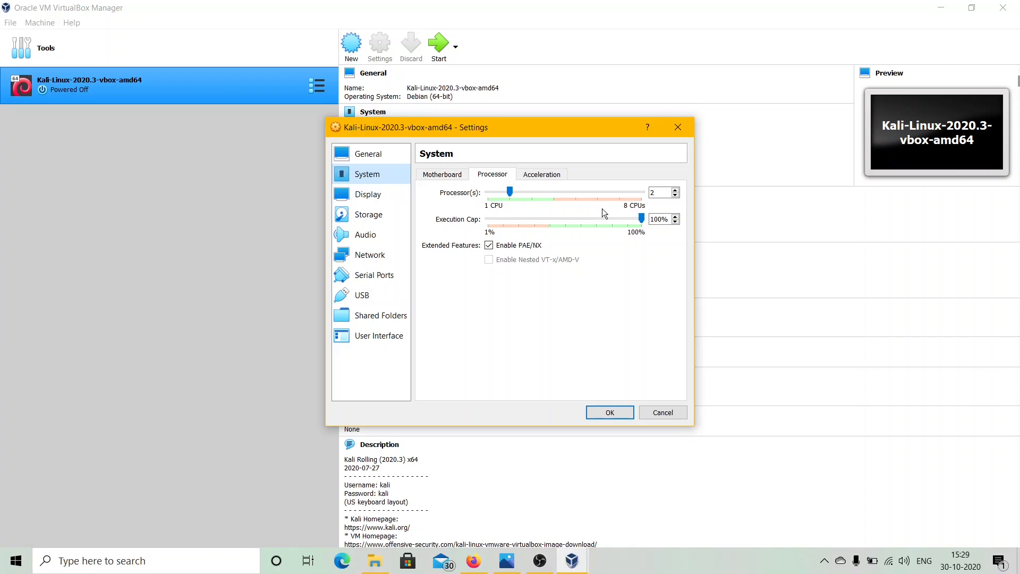
left_click(367, 197)
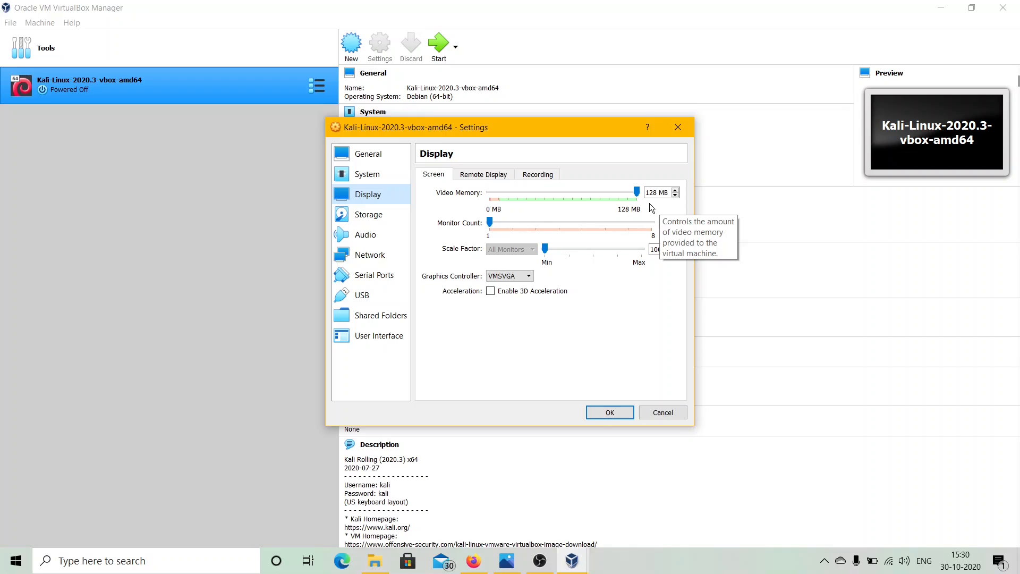
left_click(367, 235)
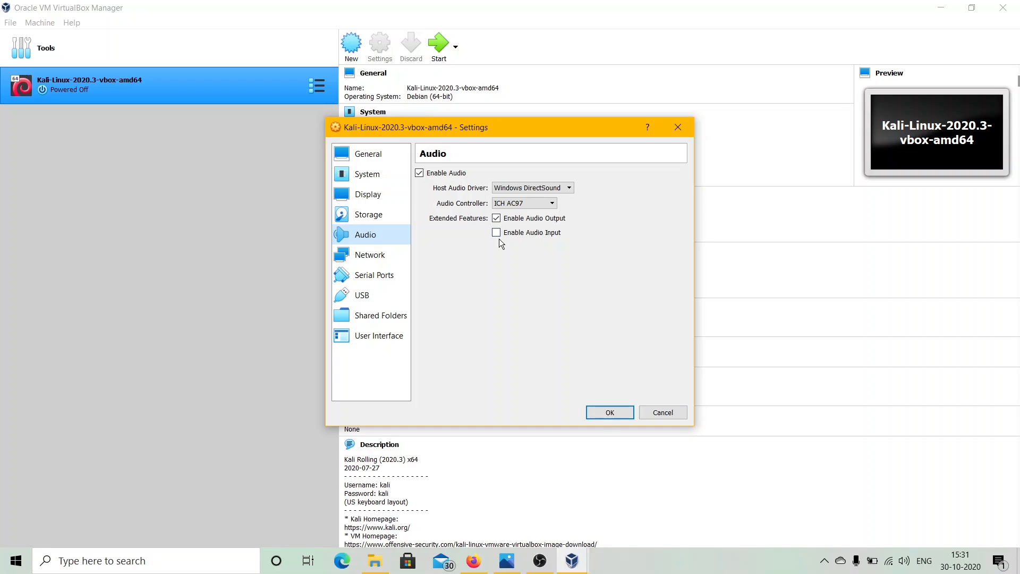
- Attach network Adapter 1 to a Bridged Adapter using the Intel(R) Wireless-AC 9462 interface
left_click(381, 258)
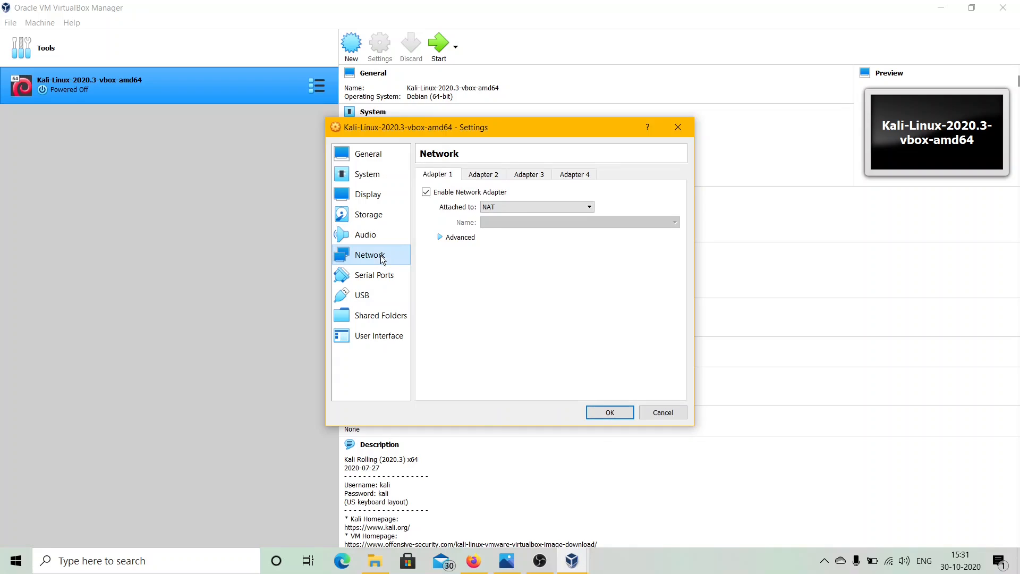
left_click(504, 207)
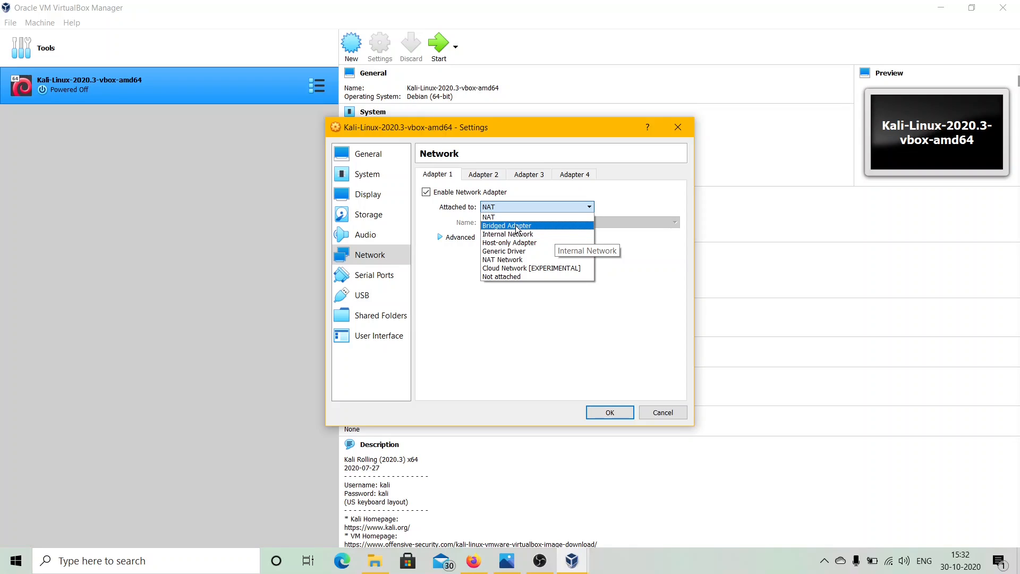
left_click(521, 225)
left_click(542, 222)
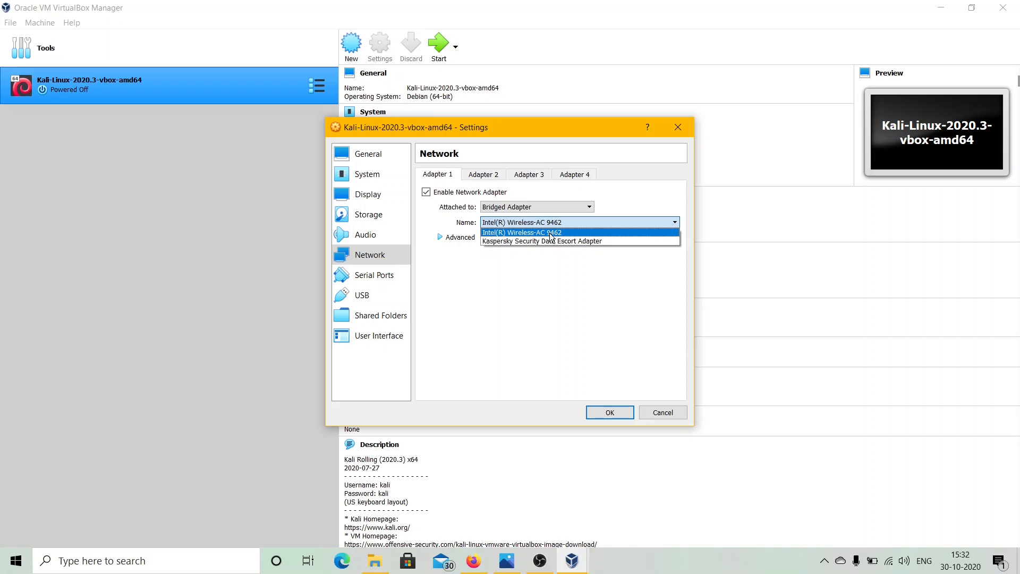
left_click(549, 233)
- Select the USB 3.0 (xHCI) controller, view the devices available for USB filters without adding one, and save the machine settings
left_click(369, 297)
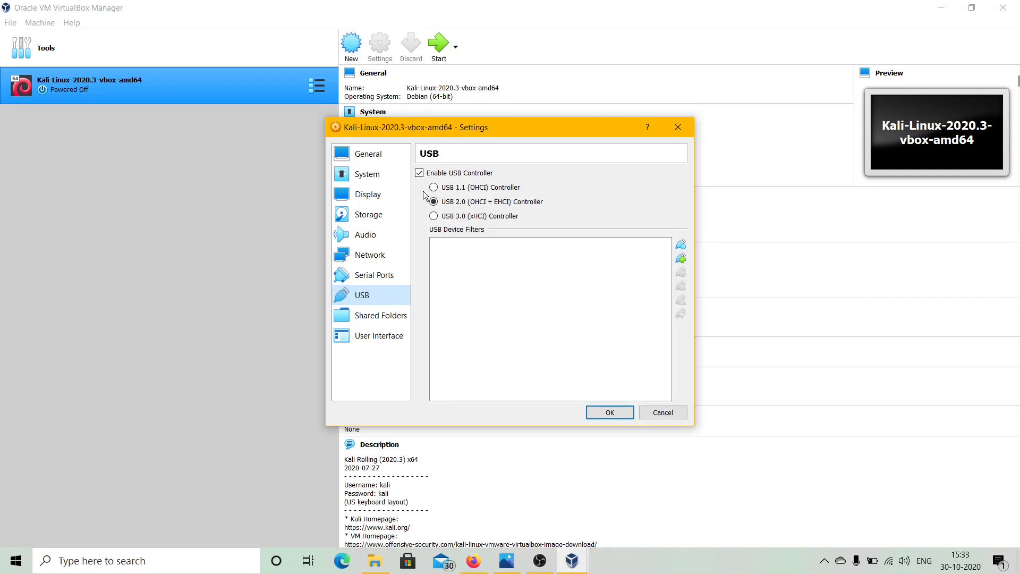
left_click(434, 216)
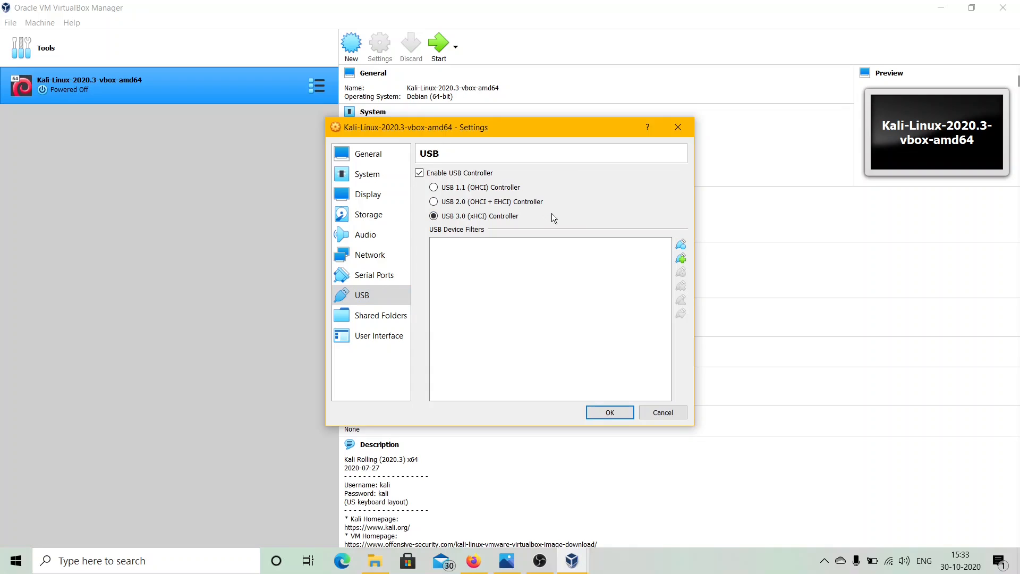
left_click(680, 258)
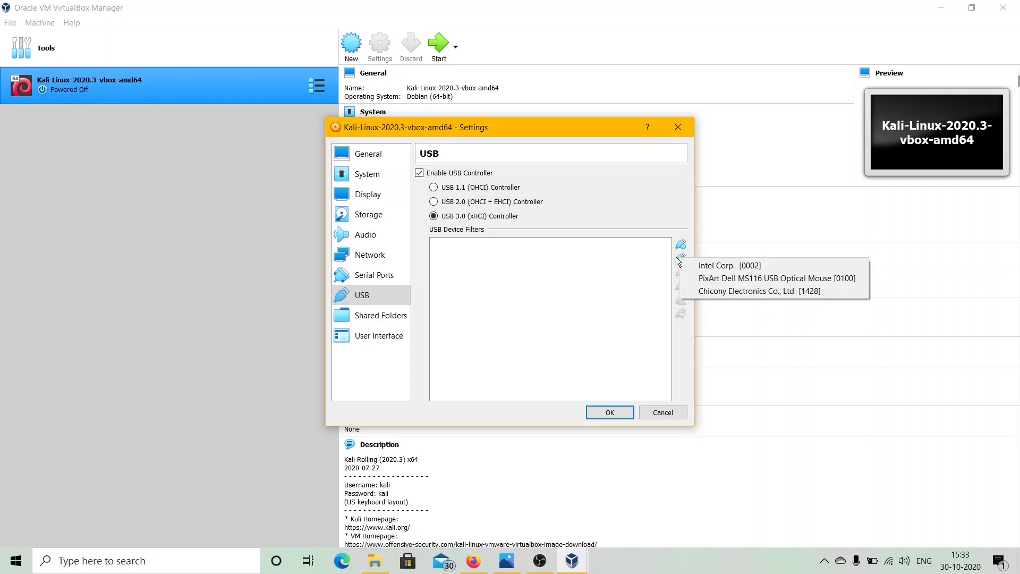
left_click(599, 208)
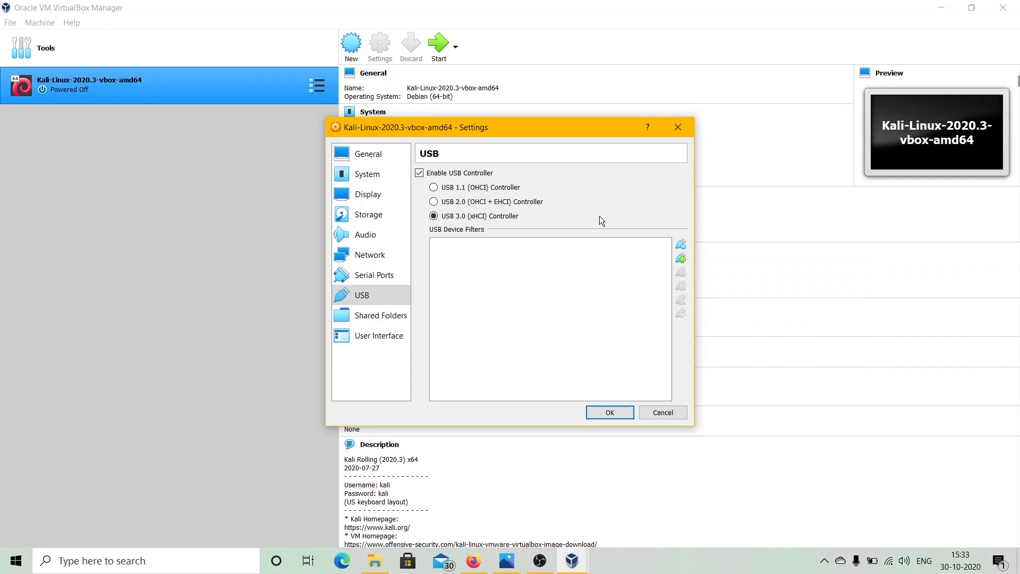
left_click(610, 413)
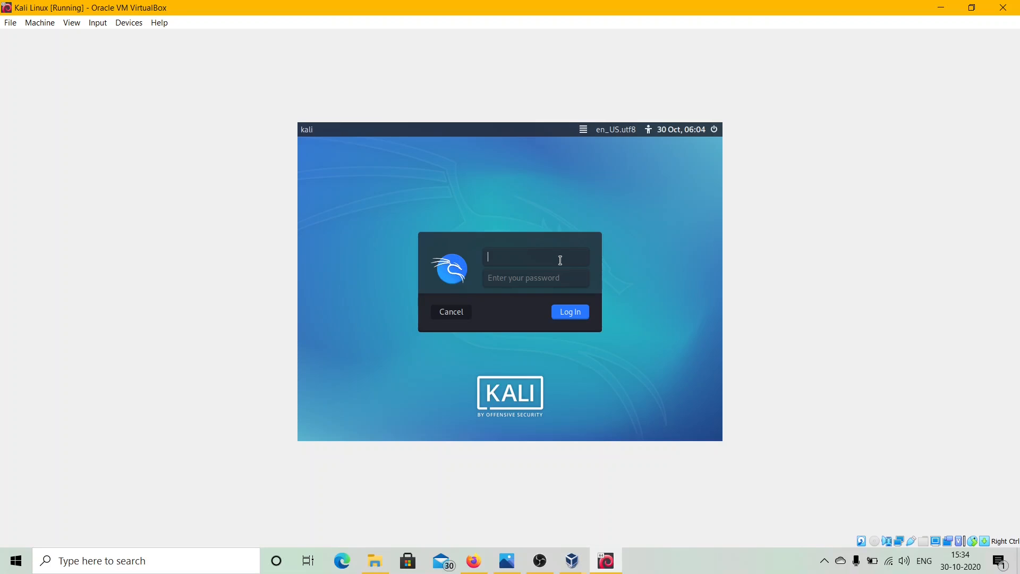
- Log in to the running Kali Linux machine with the account username and password, and power the machine off
type("kali")
key("Tab")
type("kali")
left_click(572, 314)
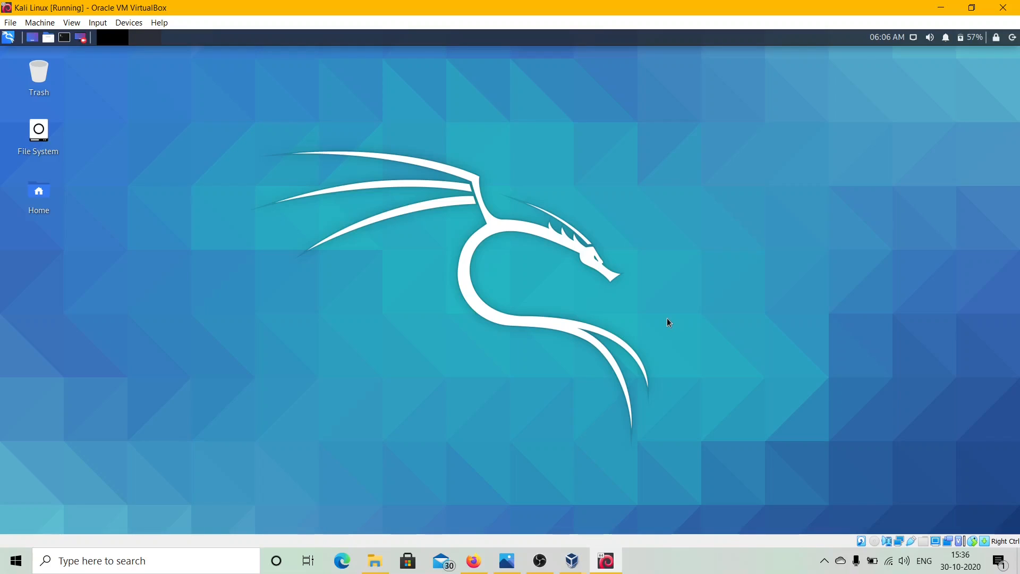
left_click(1002, 7)
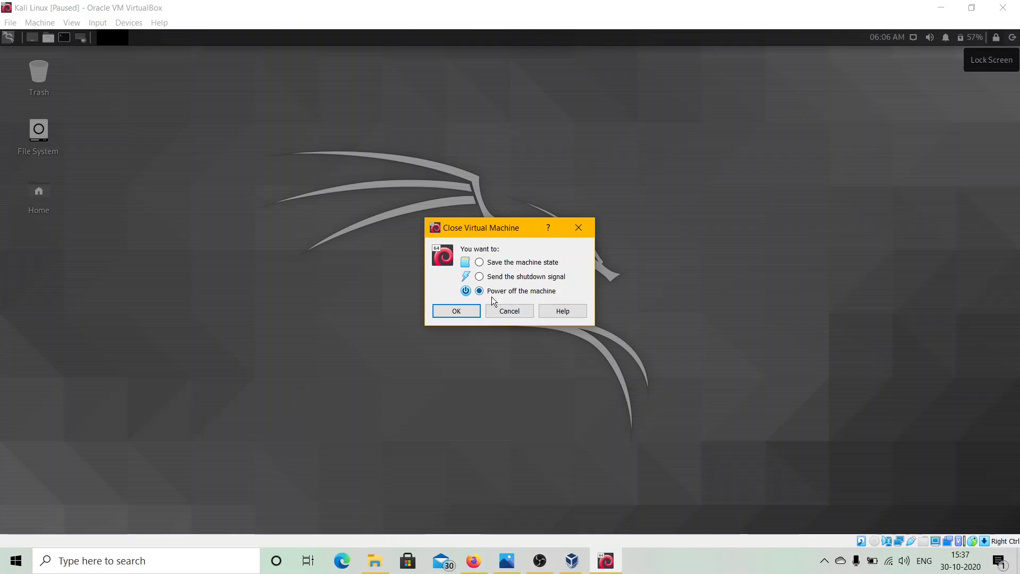
left_click(458, 311)
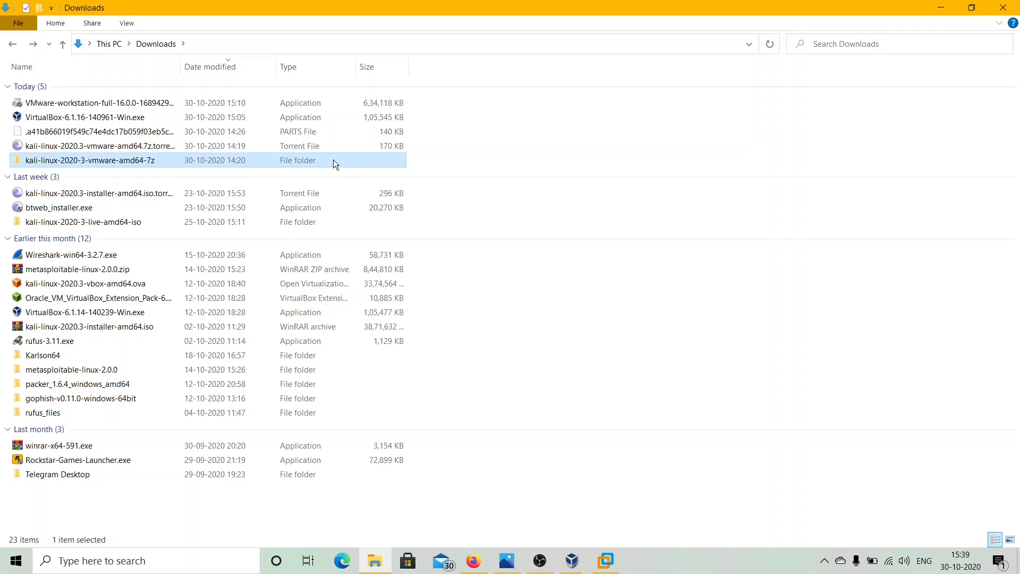
- Extract kali-linux-2020.3-vmware-amd64.7z from its Downloads subfolder into a new kali-linux-2020.3-vmware-amd64 folder
double_click(333, 160)
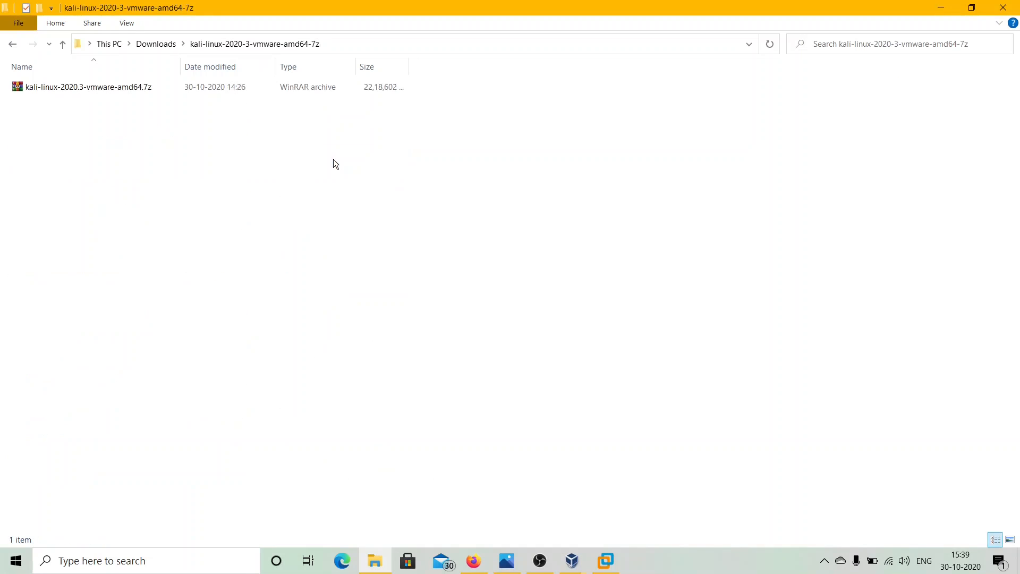
right_click(161, 91)
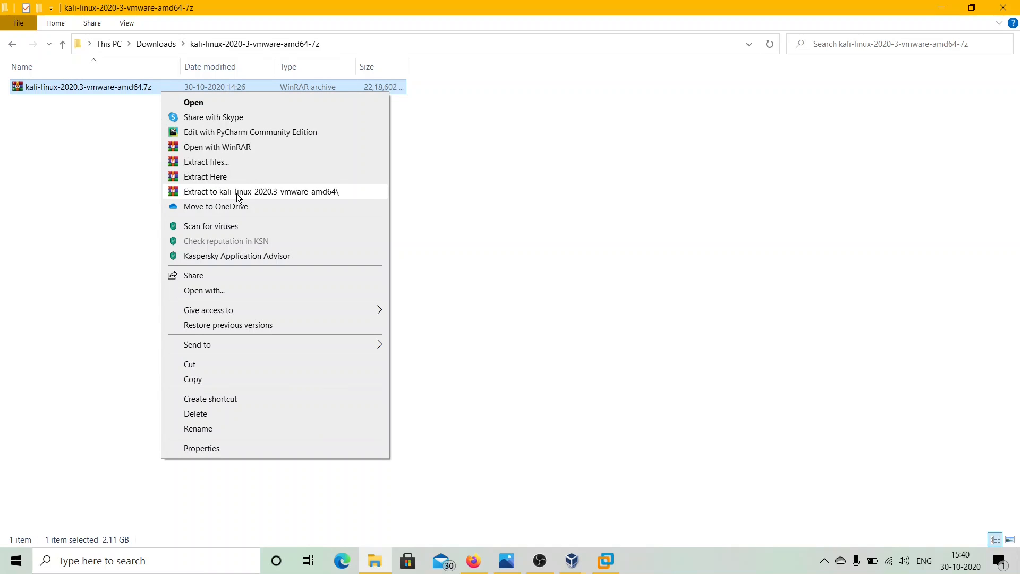
left_click(237, 194)
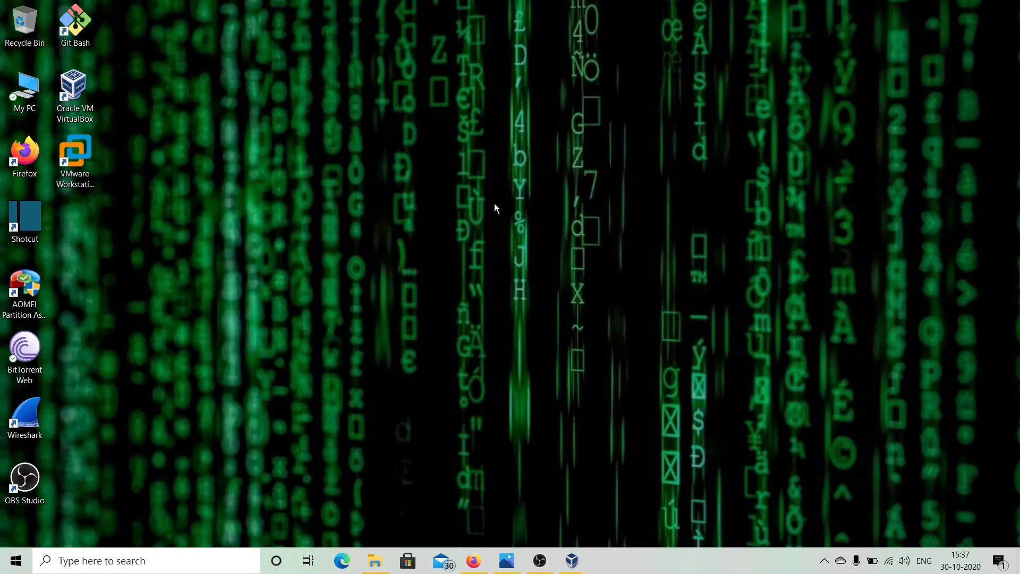
- Launch VMware Workstation and open Kali-Linux-2020.3-vmware-amd64.vmx from the extracted folder in Downloads
double_click(78, 164)
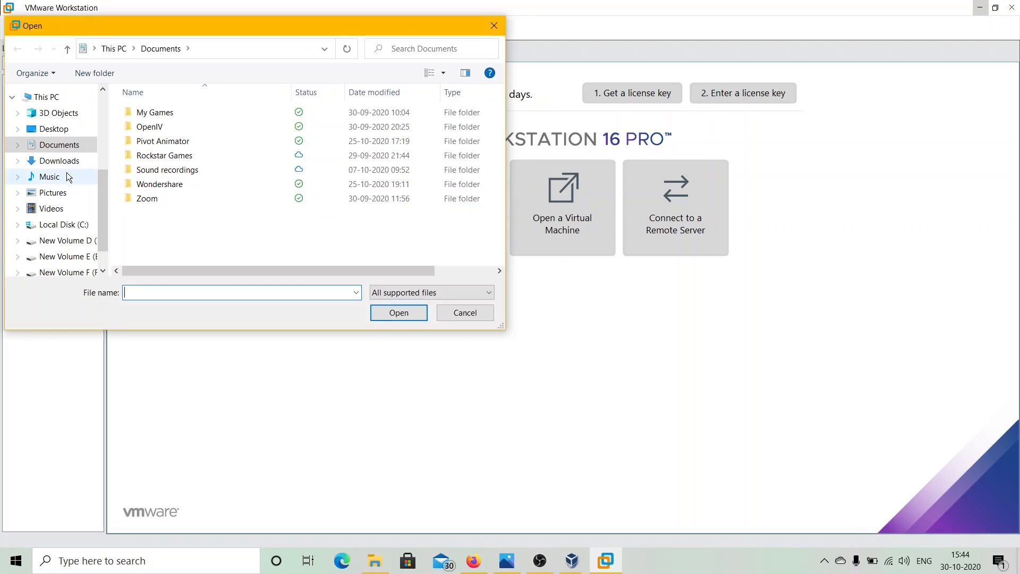
left_click(71, 162)
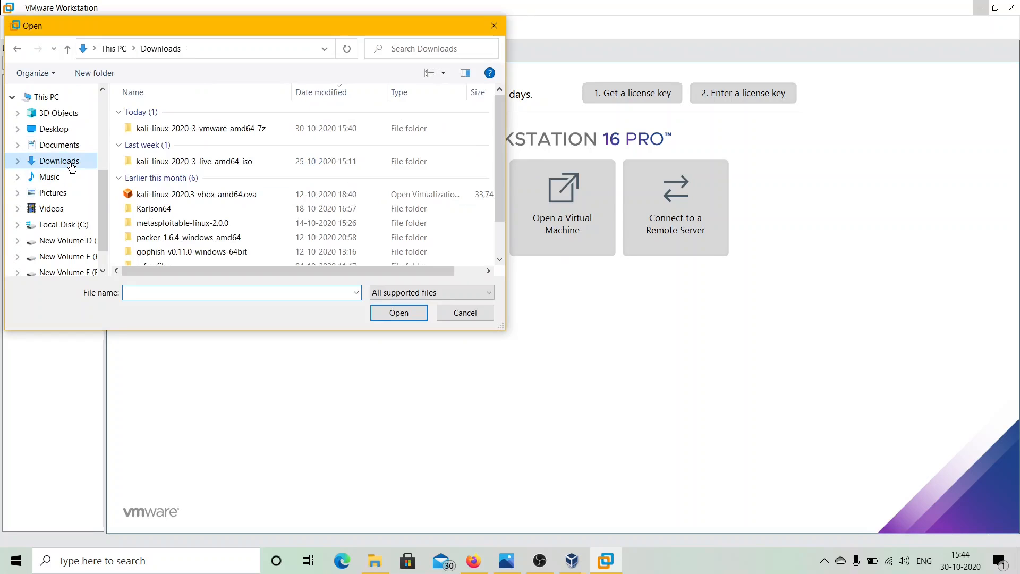
double_click(255, 132)
double_click(245, 117)
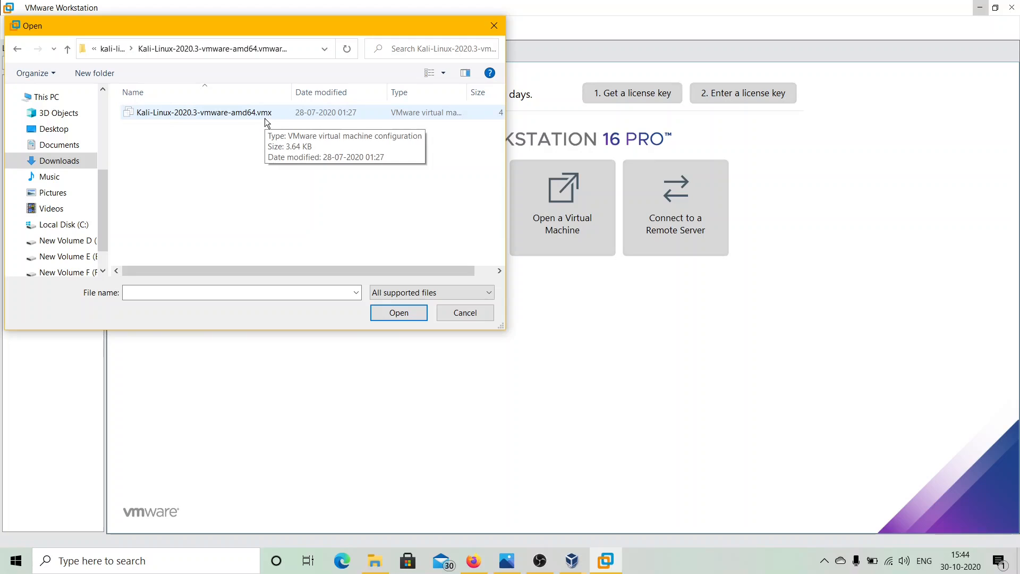
left_click(269, 115)
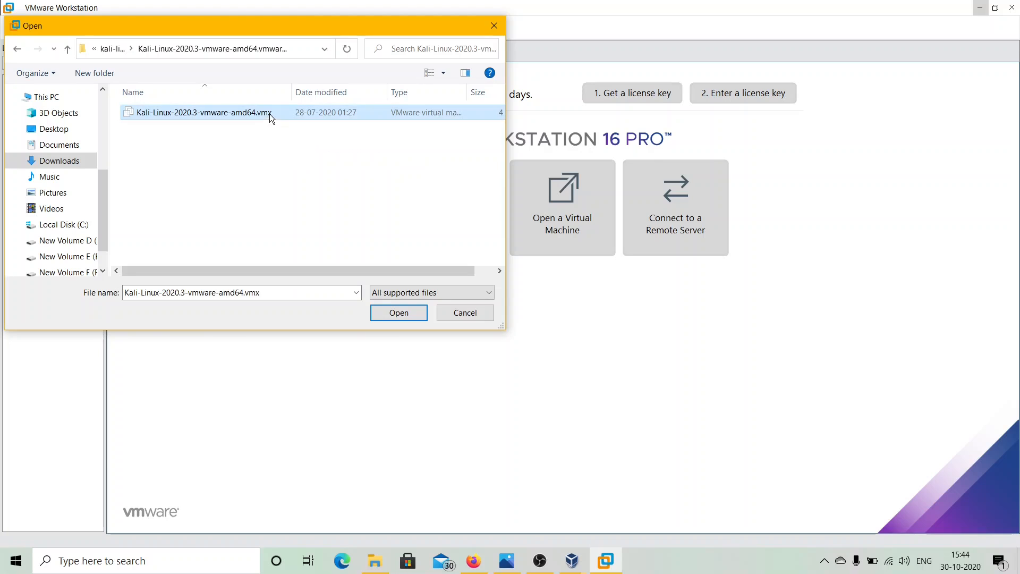
left_click(400, 313)
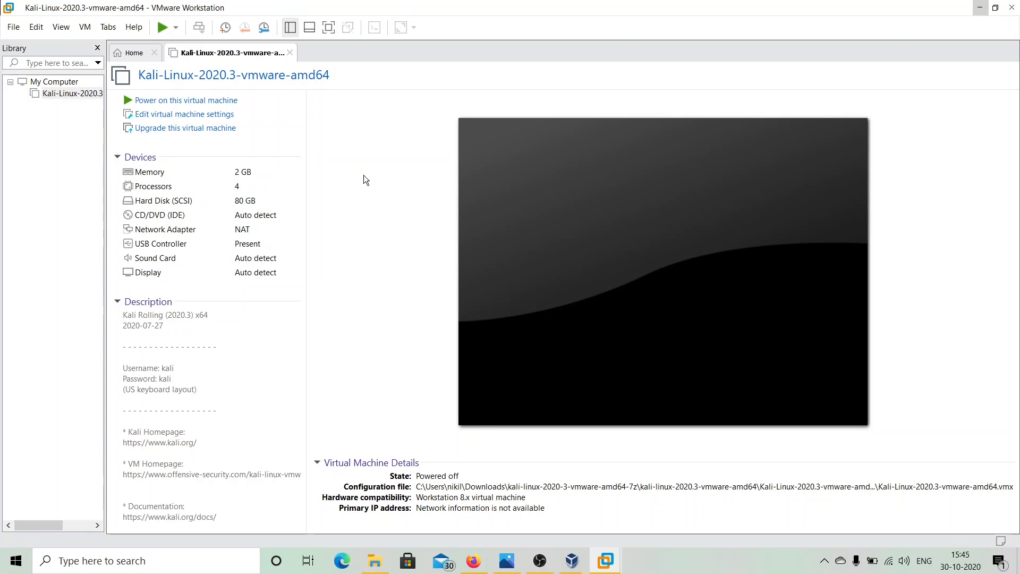
- Open the Kali virtual machine's settings in VMware and review its memory, processor and hard disk configuration
right_click(66, 94)
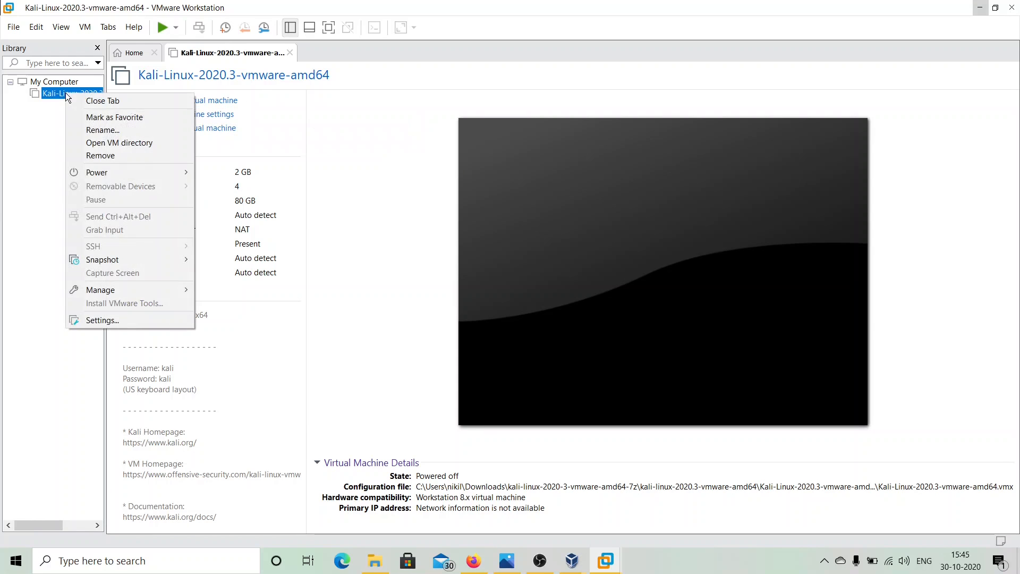
left_click(110, 320)
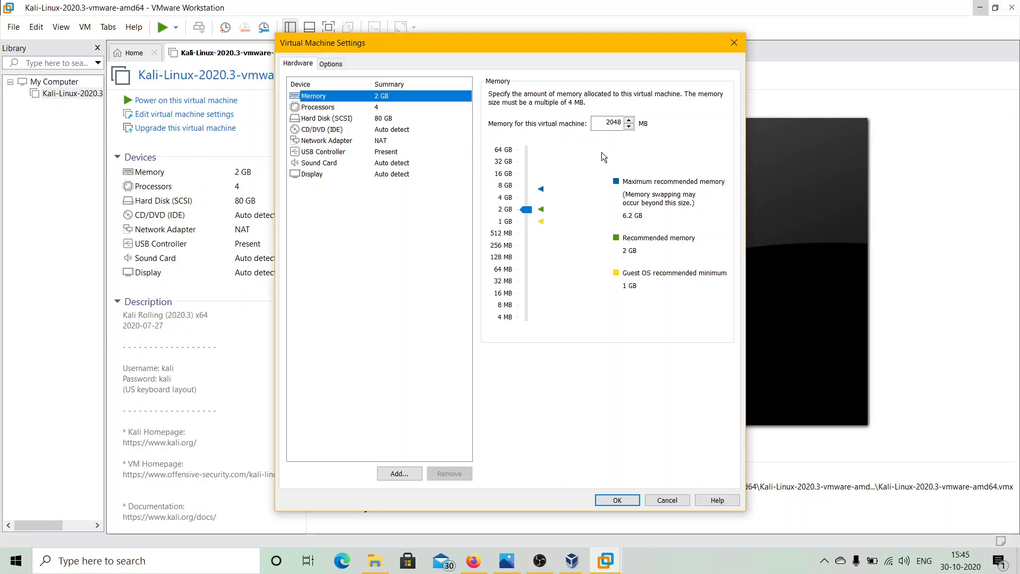
left_click(346, 107)
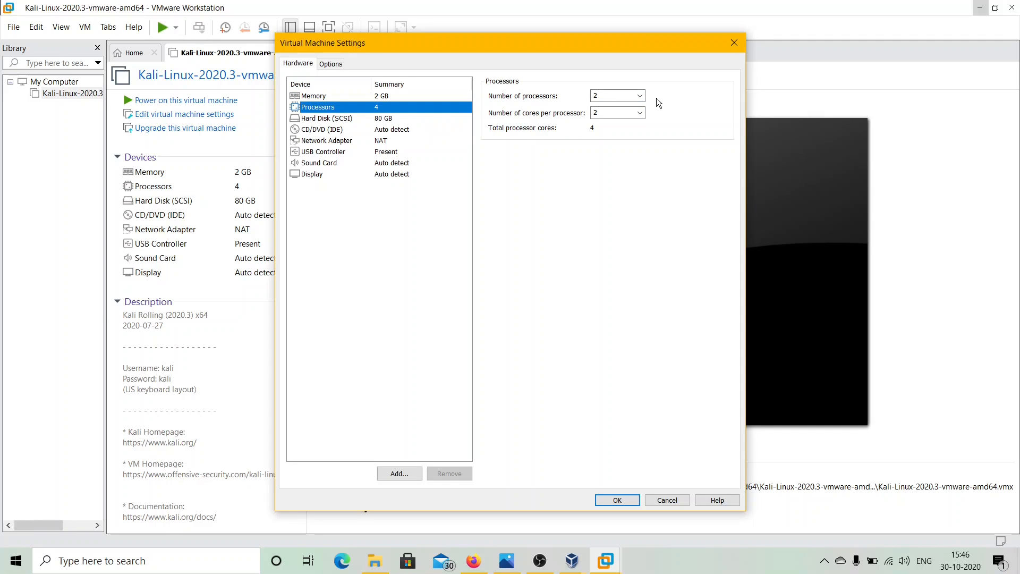
left_click(360, 122)
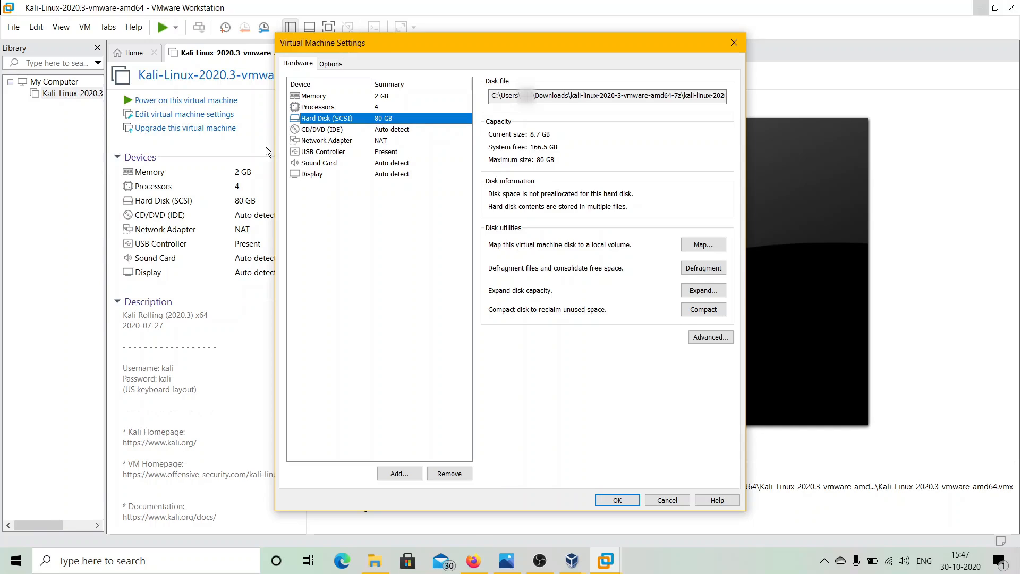
- Set the network adapter to a Bridged connection with the physical network connection state replicated
left_click(319, 141)
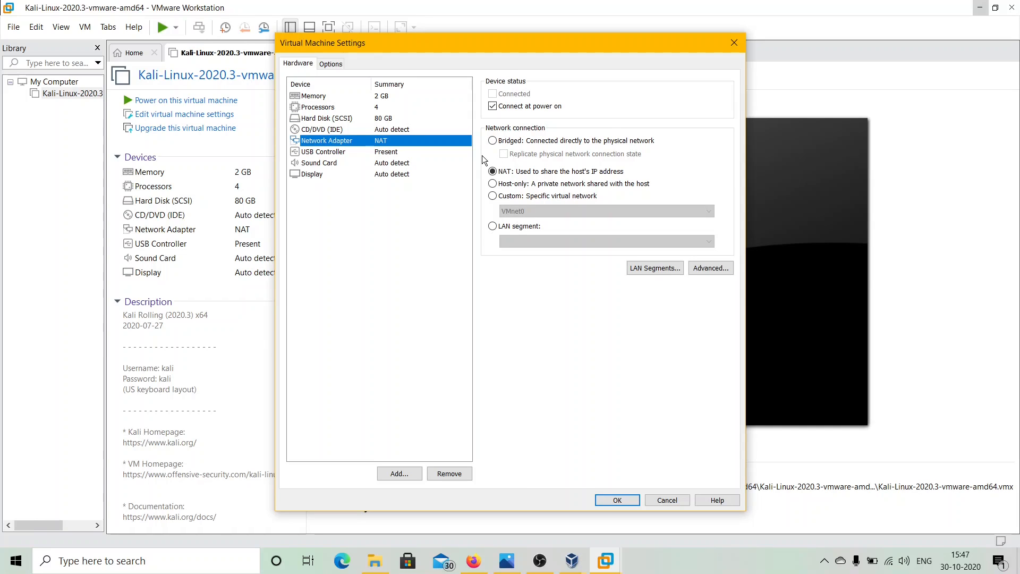
left_click(493, 142)
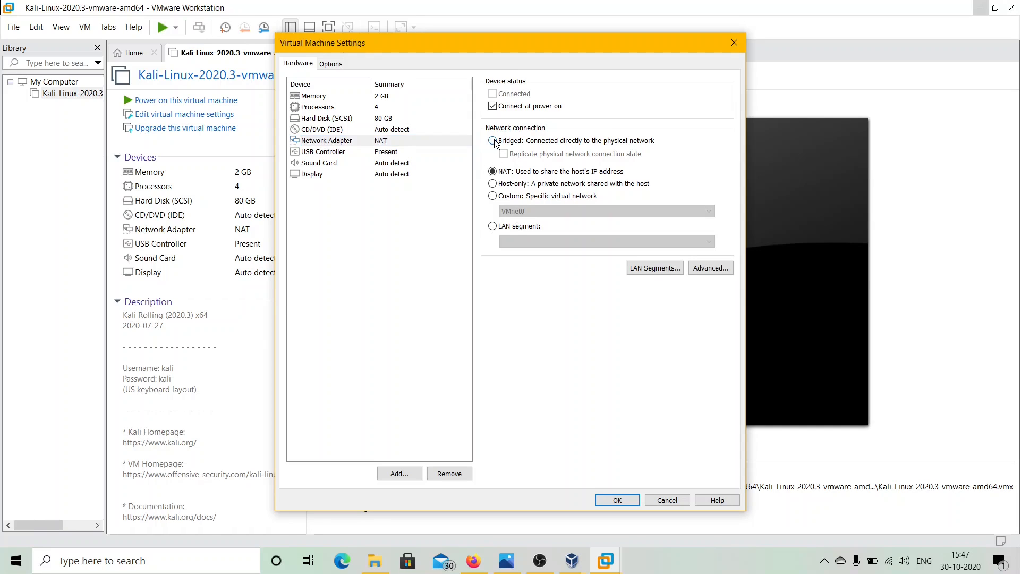
left_click(509, 158)
left_click(365, 142)
- Change the USB compatibility version of the virtual machine's USB controller
left_click(350, 152)
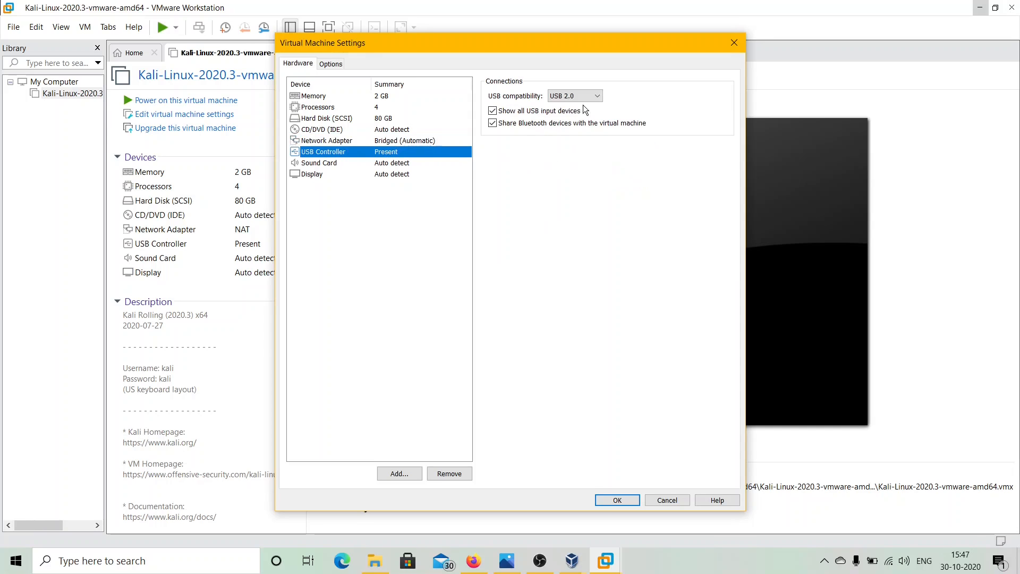
left_click(598, 97)
left_click(574, 124)
- Review the sound card settings and enable Accelerate 3D graphics for the display
left_click(324, 163)
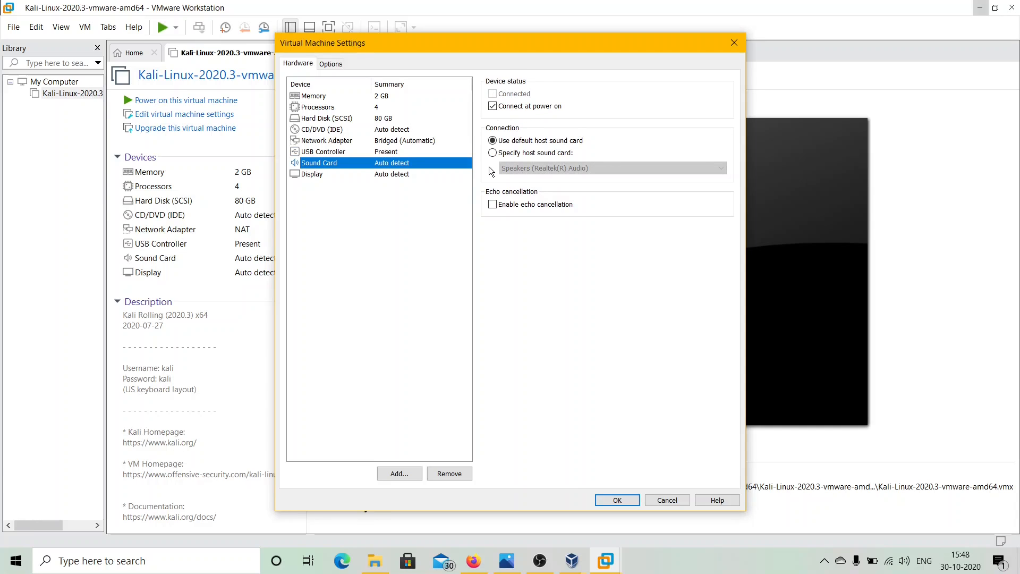
left_click(326, 174)
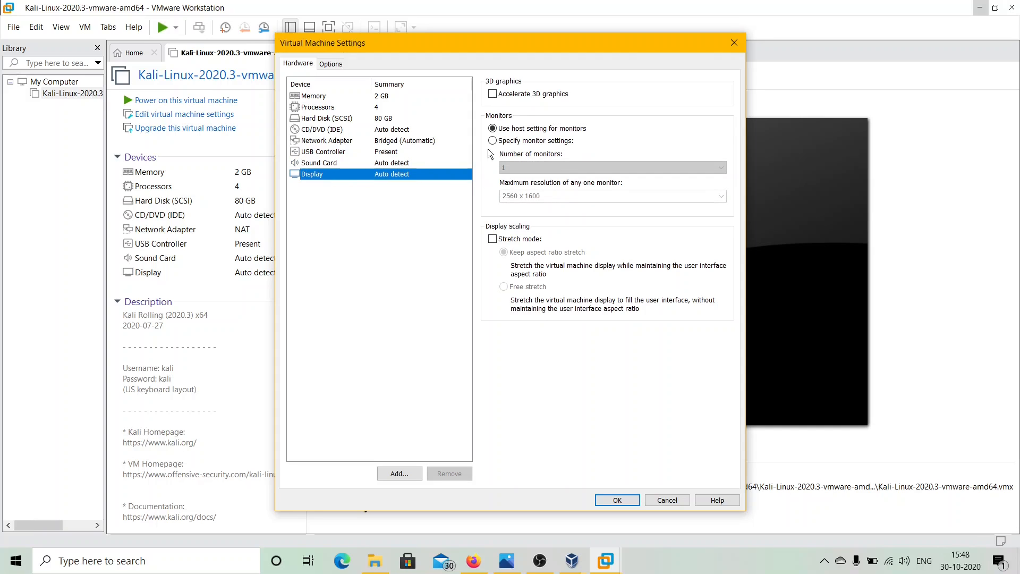
left_click(492, 94)
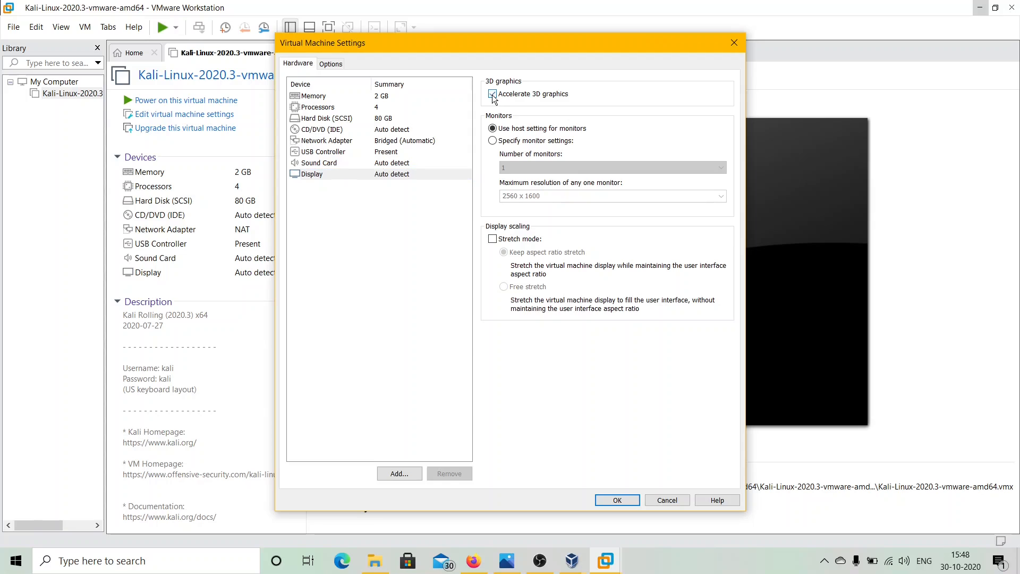
- Save the hardware settings and power on the Kali virtual machine, identifying it as copied
left_click(617, 500)
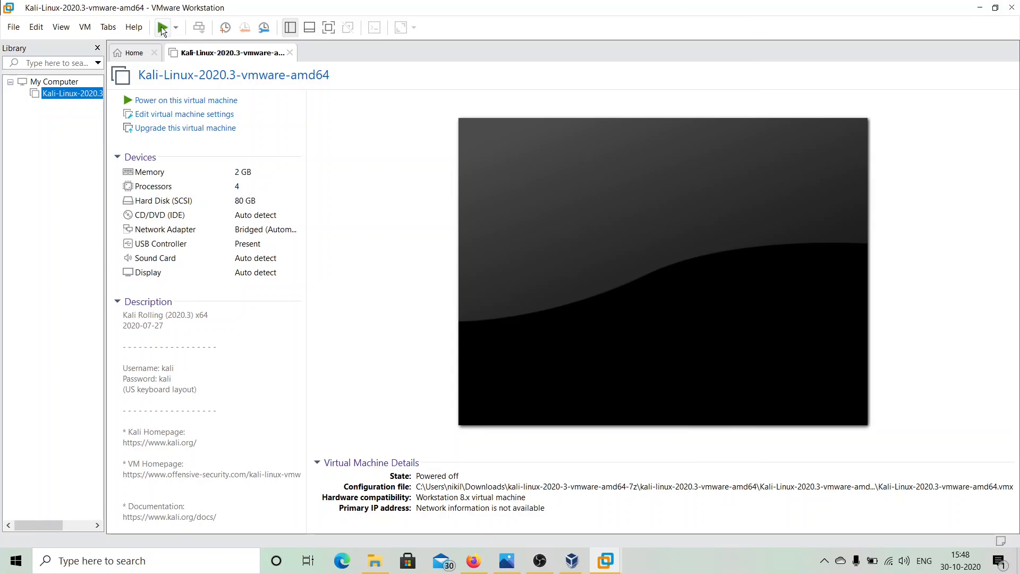
left_click(163, 28)
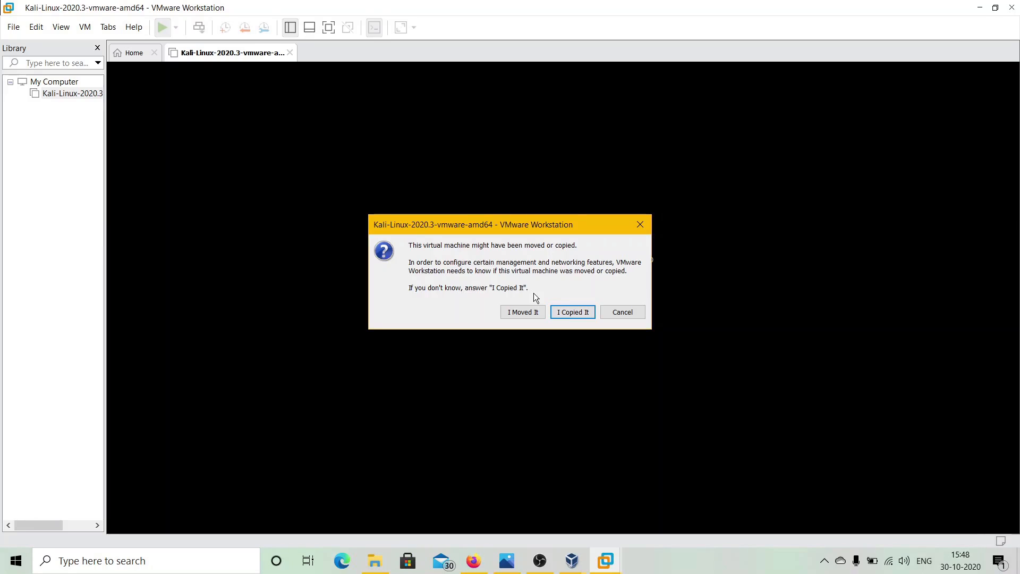
key("Return")
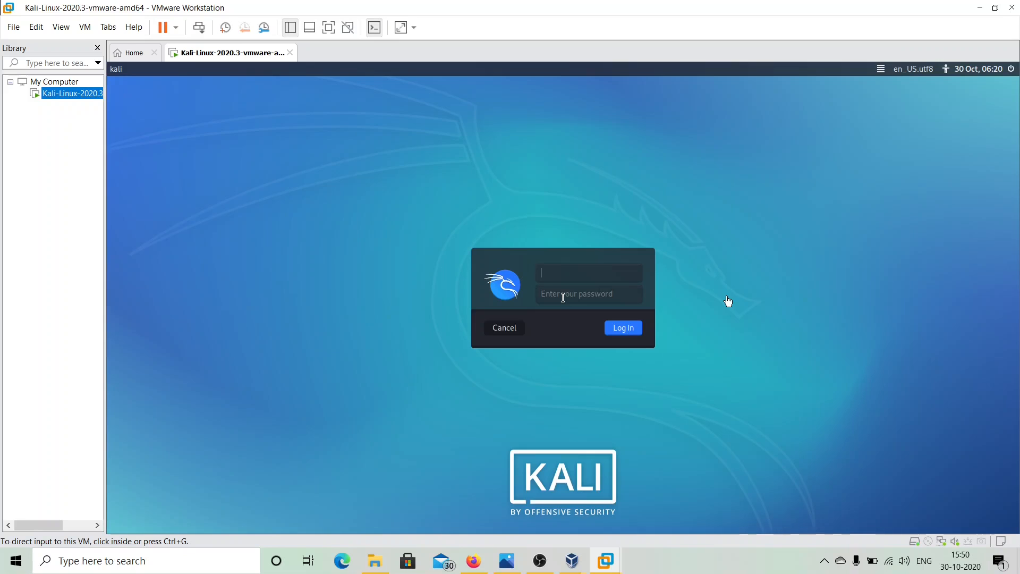
- Log in to the Kali desktop by entering the default username and the account password
left_click(710, 249)
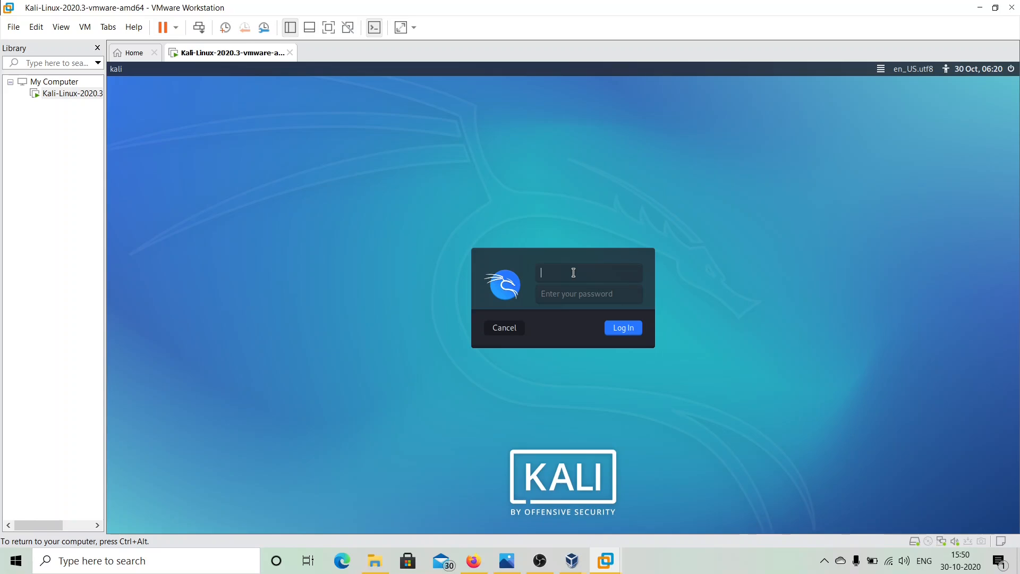
type("kali")
key("Tab")
type("kali")
left_click(626, 332)
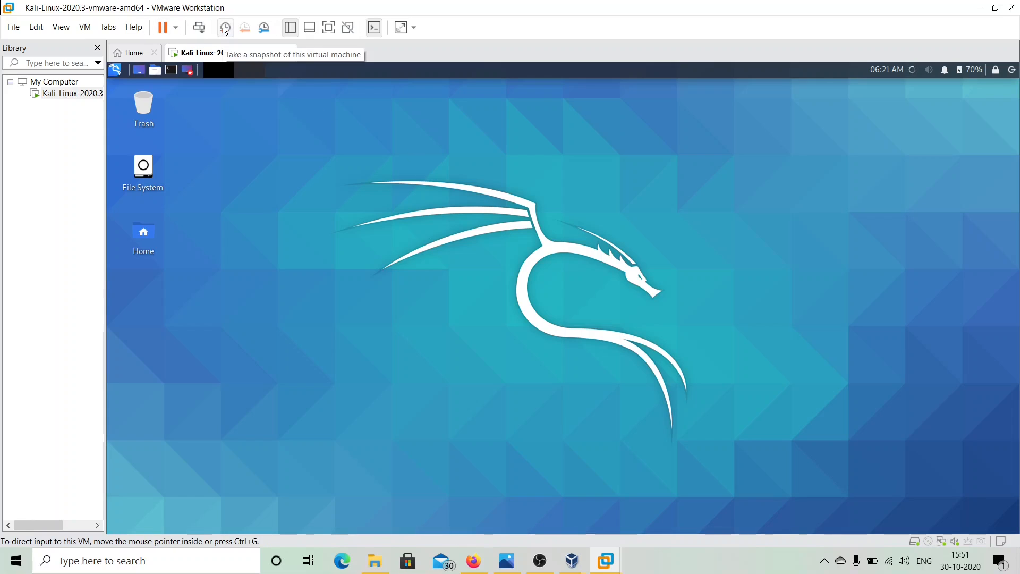
- Switch the Kali virtual machine to full-screen view, and close VMware Workstation with the running machine powered off
left_click(328, 29)
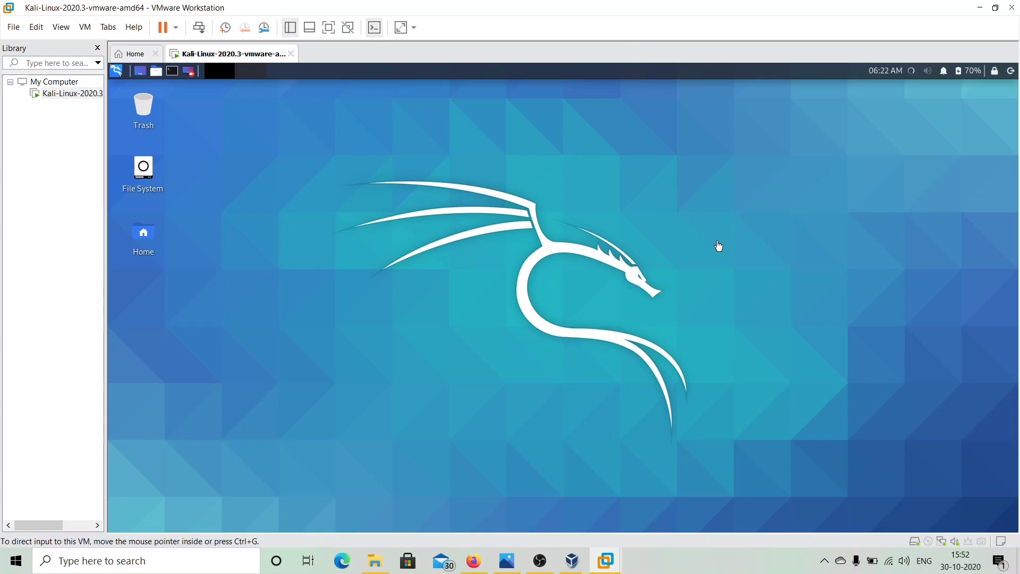
left_click(1013, 8)
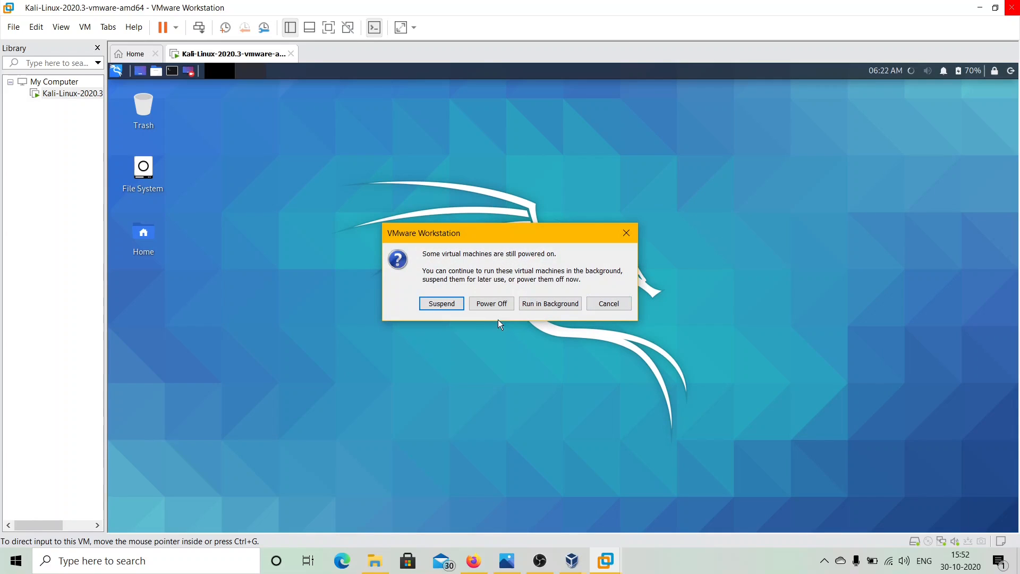
left_click(490, 303)
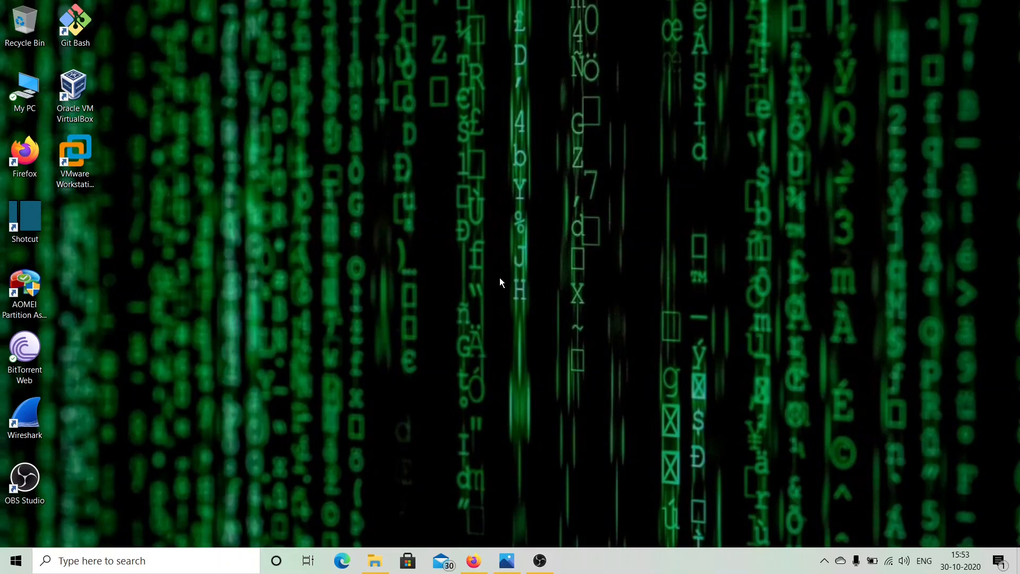